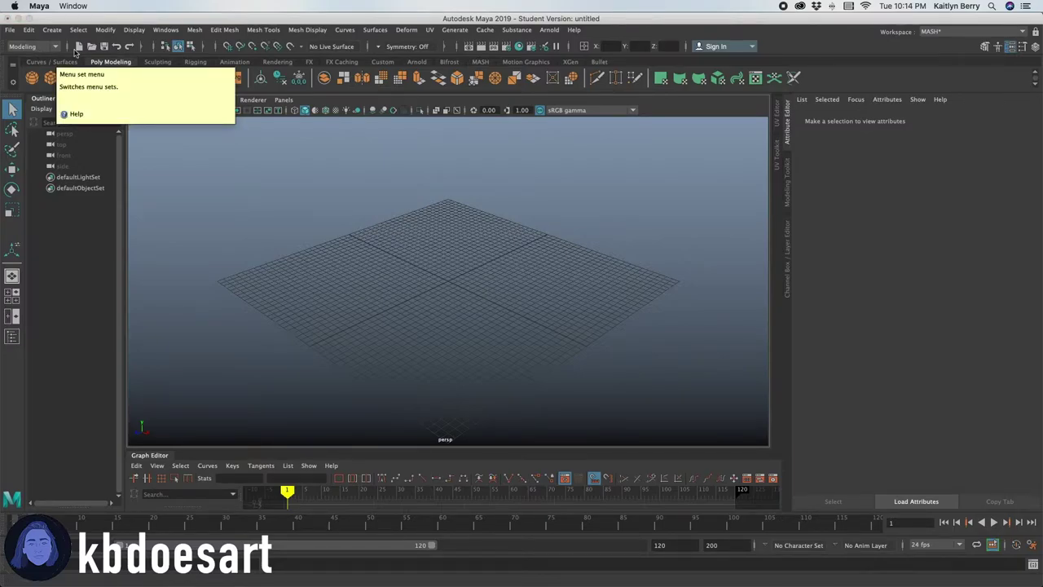
Create a polygon cube and set its Width to 5 and Height to 0.5.
left_click(51, 78)
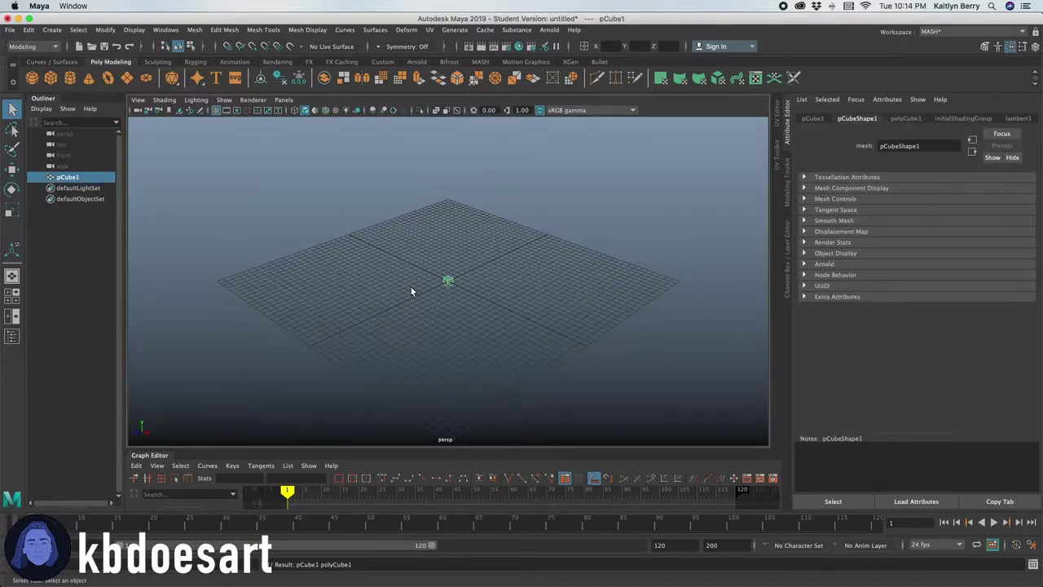
right_click_drag(455, 247, 718, 241, "alt")
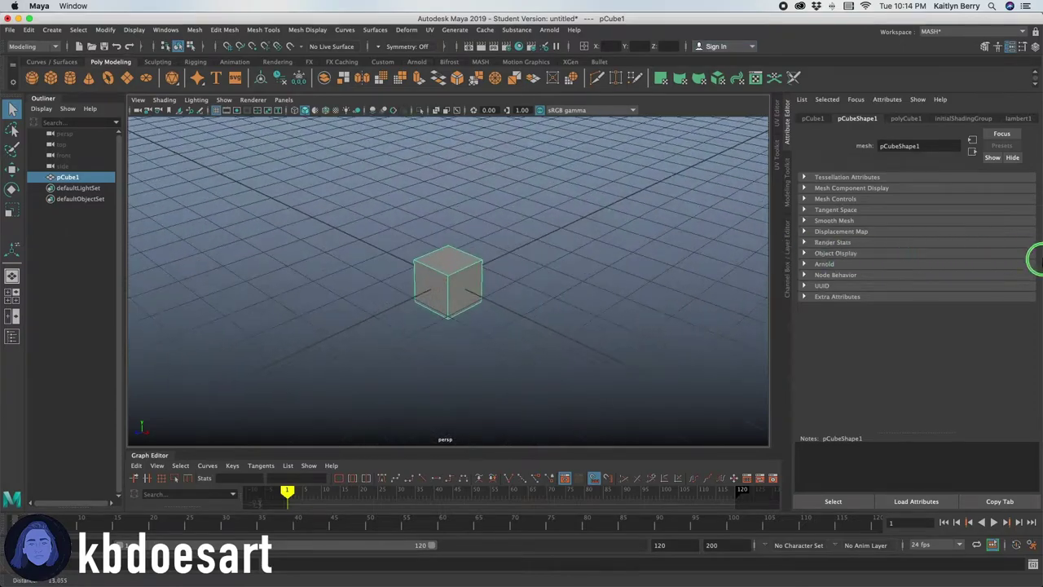
left_click(906, 119)
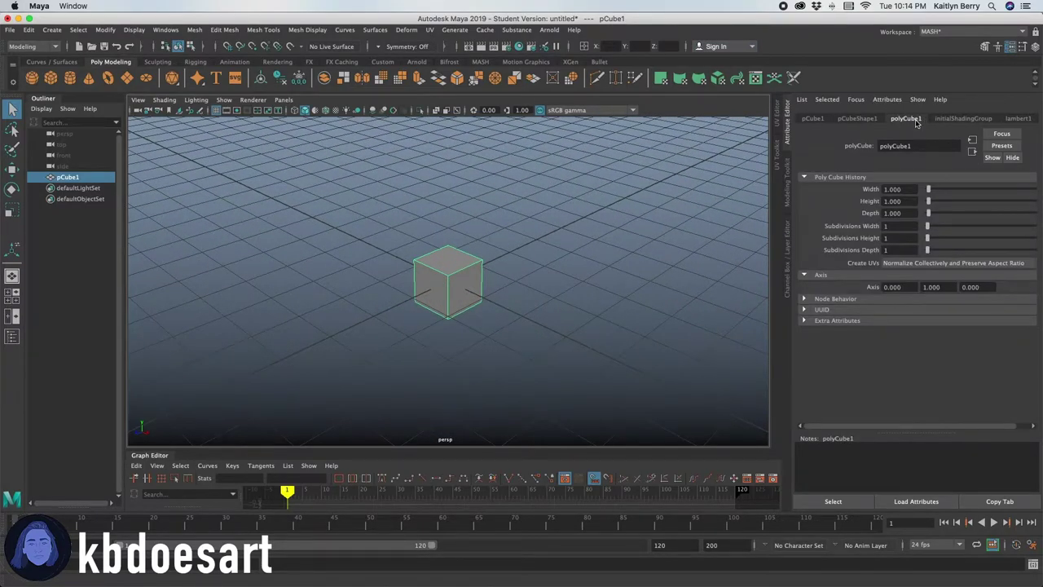
left_click_drag(911, 189, 846, 182)
type("5")
key("Return")
type(".5")
key("Return")
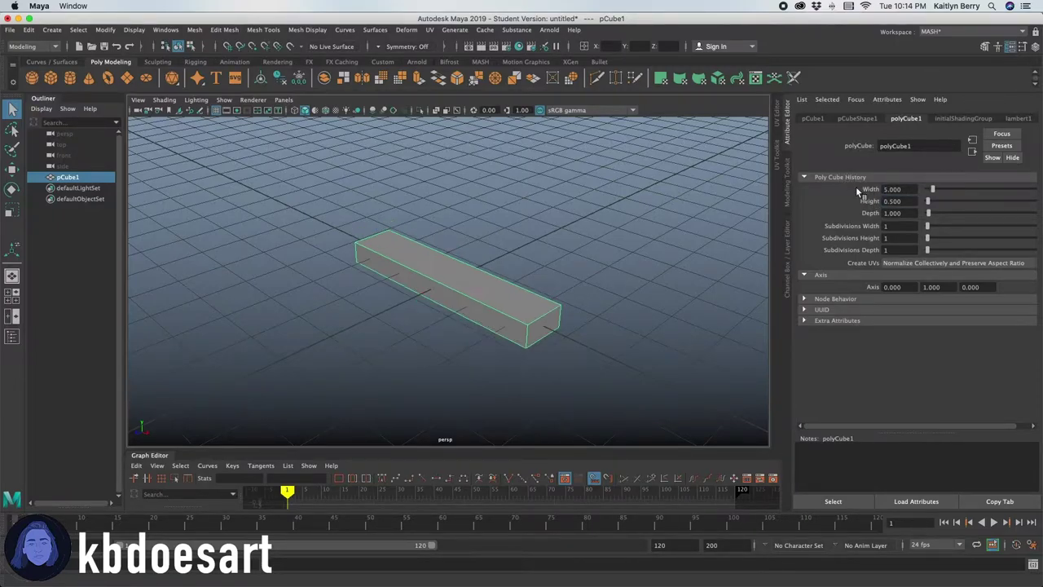
Set the cube's subdivisions to 10 width, 2 height and 4 depth, then reselect it.
left_click_drag(910, 212, 852, 187)
left_click_drag(901, 228, 859, 238)
type("10")
key("Return")
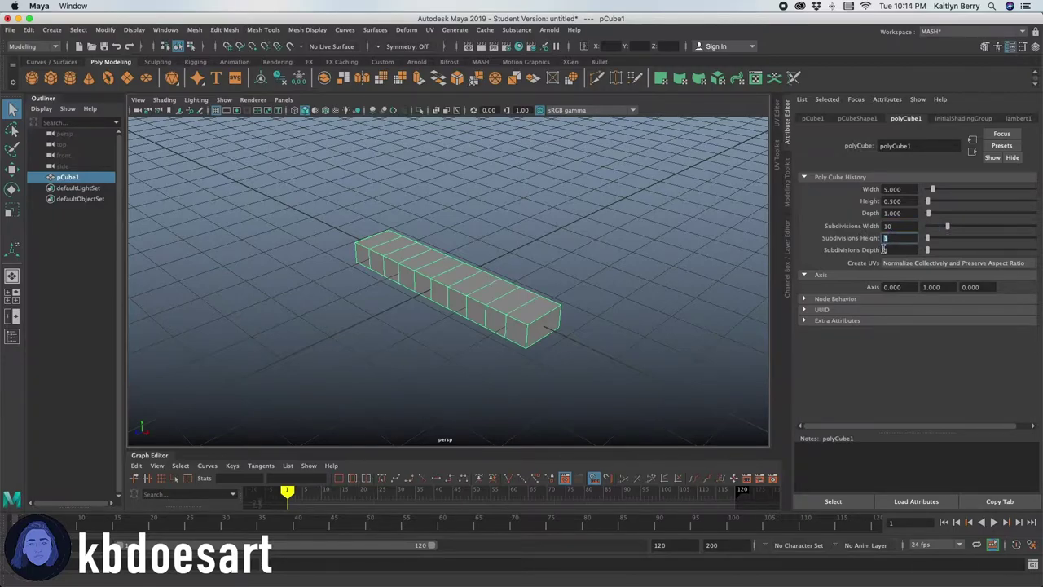
type("4")
key("Return")
left_click_drag(897, 233, 812, 240)
type("2")
key("Return")
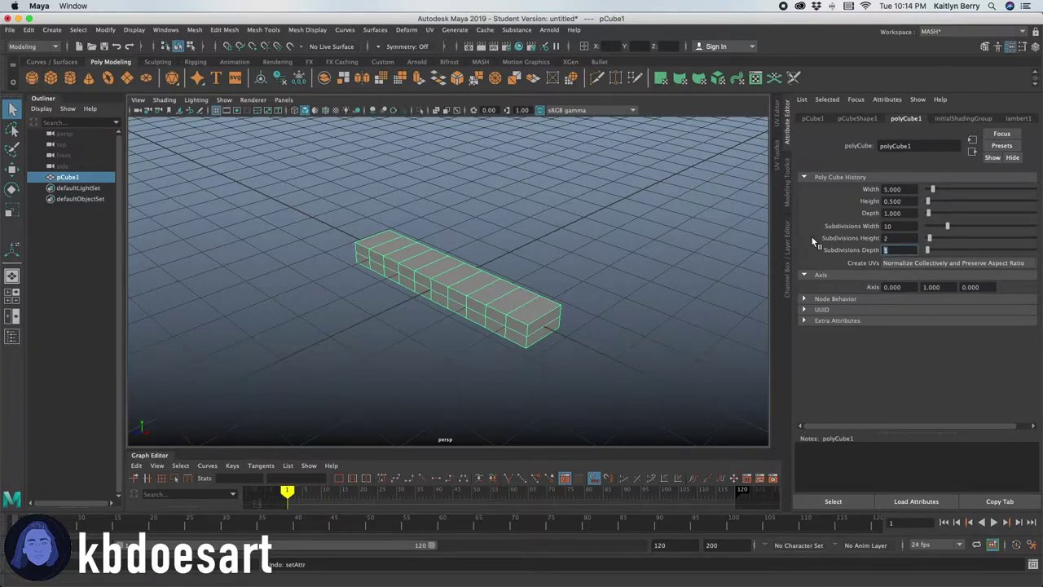
type("4")
key("Return")
left_click(554, 259)
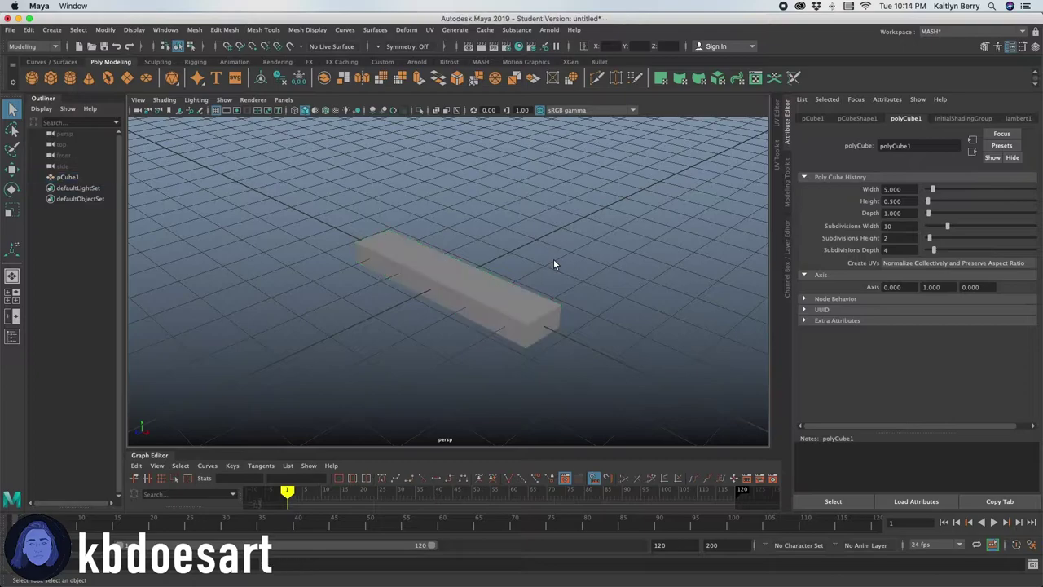
left_click(425, 298)
Tumble the camera over the flat plank and bring up its right-click marking menu.
left_click_drag(352, 272, 369, 255, "alt")
left_click_drag(427, 343, 384, 236, "alt")
left_click_drag(422, 270, 368, 361, "alt")
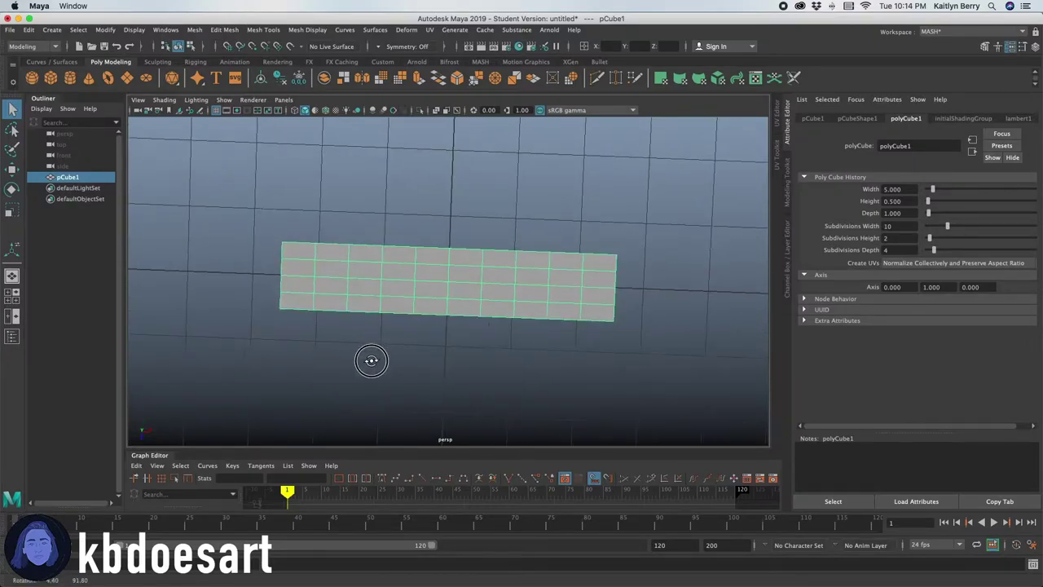
right_click(488, 263)
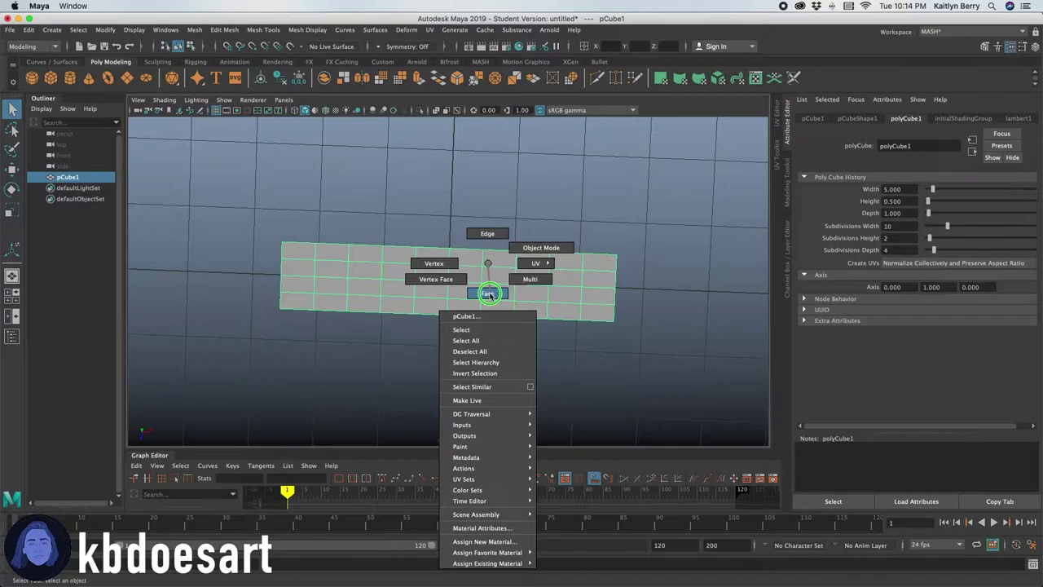
In vertex mode, scale the right five vertex columns down into a narrow handle.
left_click(434, 263)
left_click_drag(691, 356, 666, 352, "alt")
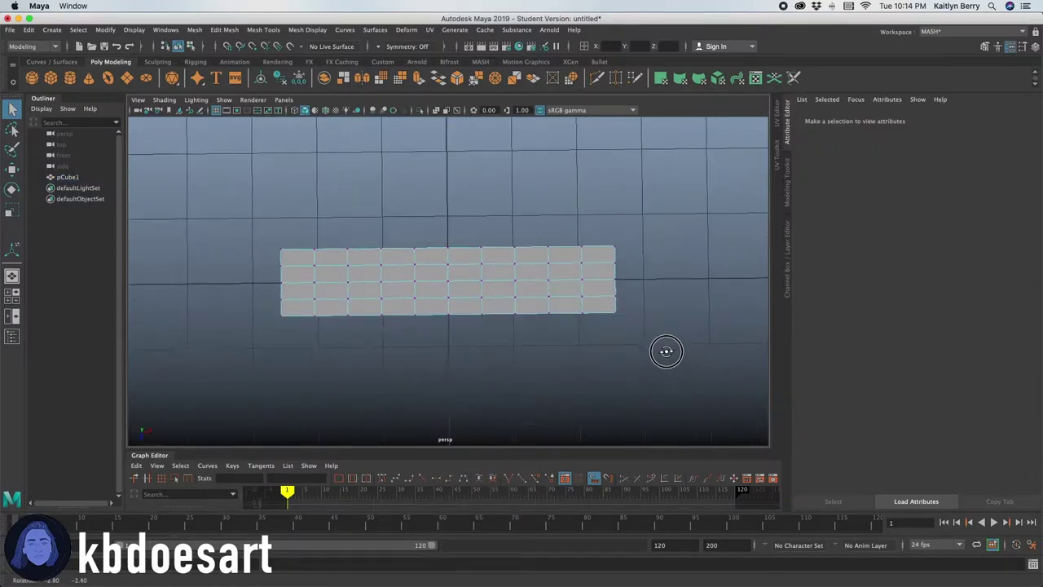
left_click_drag(463, 233, 675, 377)
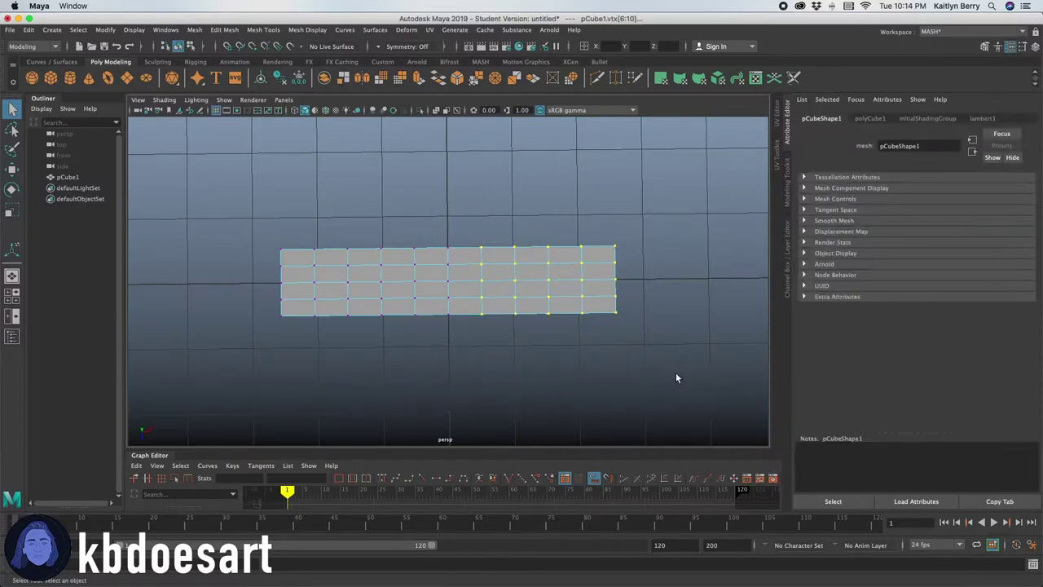
key("r")
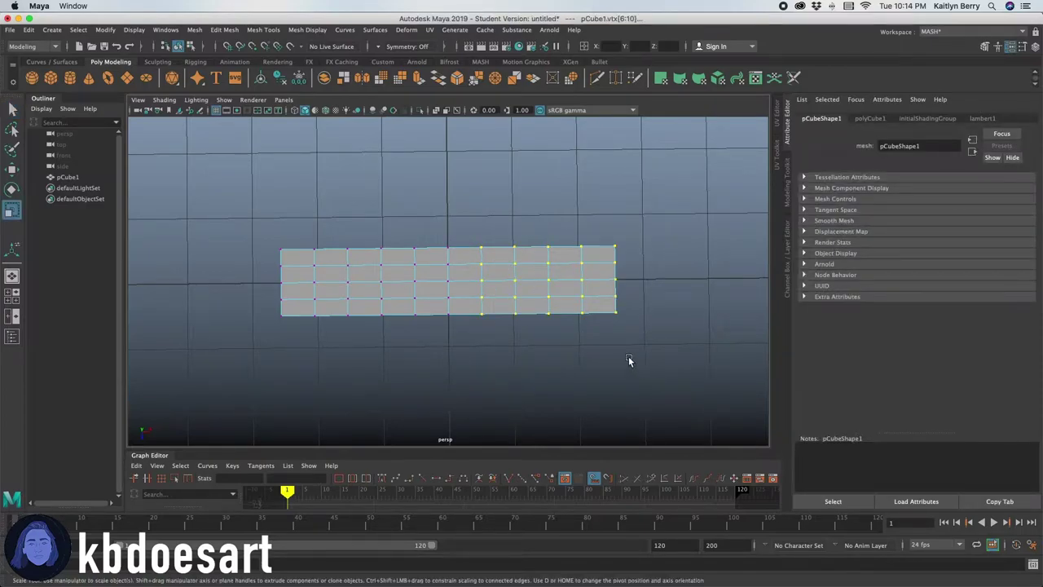
left_click_drag(549, 327, 600, 281)
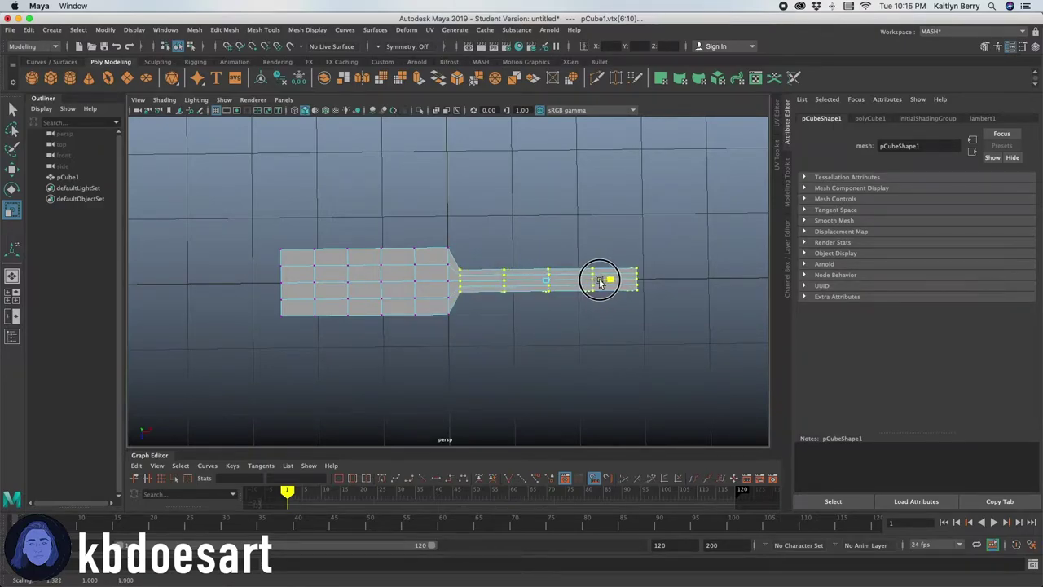
Orbit to a higher three-quarter view and box-select the vertices on the left part.
left_click(552, 356)
left_click_drag(513, 372, 514, 303, "alt")
left_click_drag(303, 320, 318, 385, "alt")
left_click_drag(241, 212, 428, 386)
Pinch the bowl-handle step column inward and slide the next column toward the handle.
left_click(449, 252)
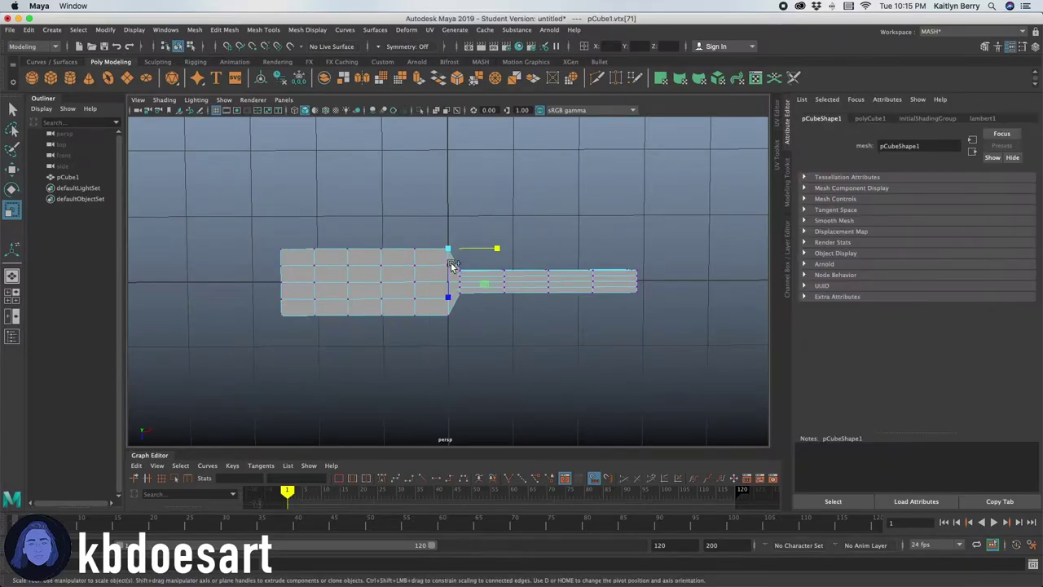
left_click_drag(449, 258, 450, 298)
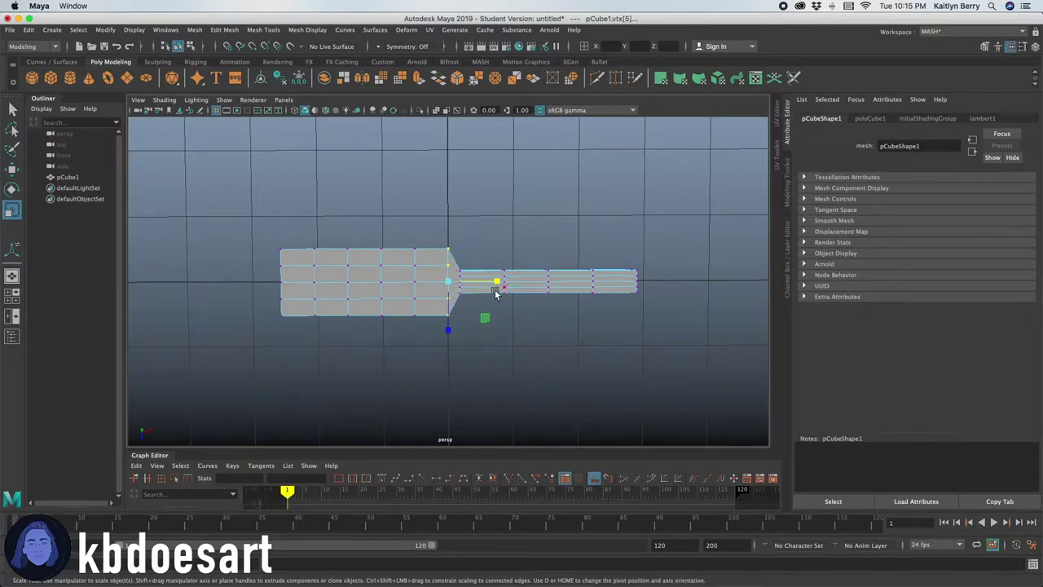
left_click_drag(448, 330, 449, 320)
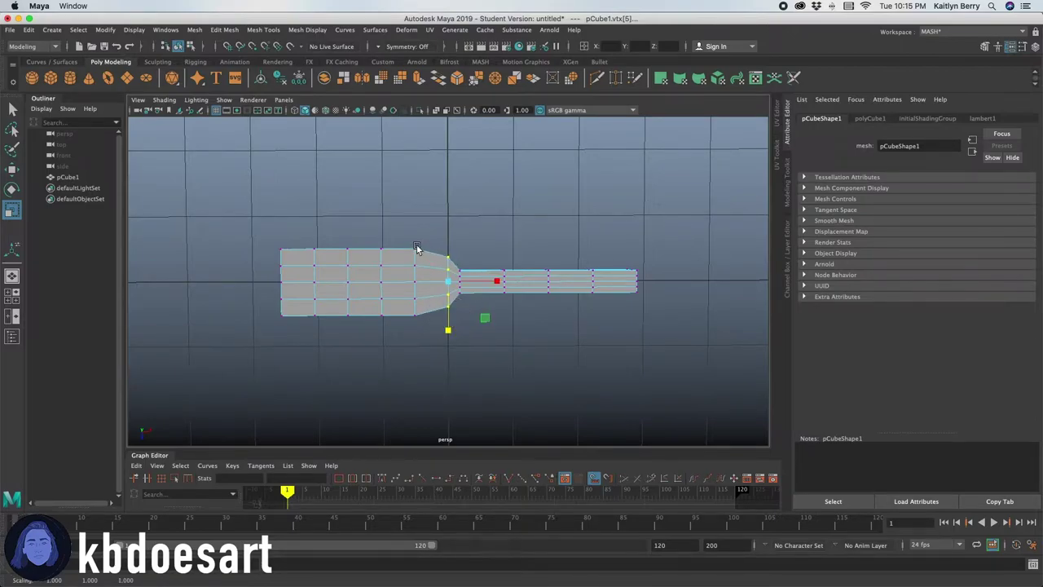
left_click(416, 315)
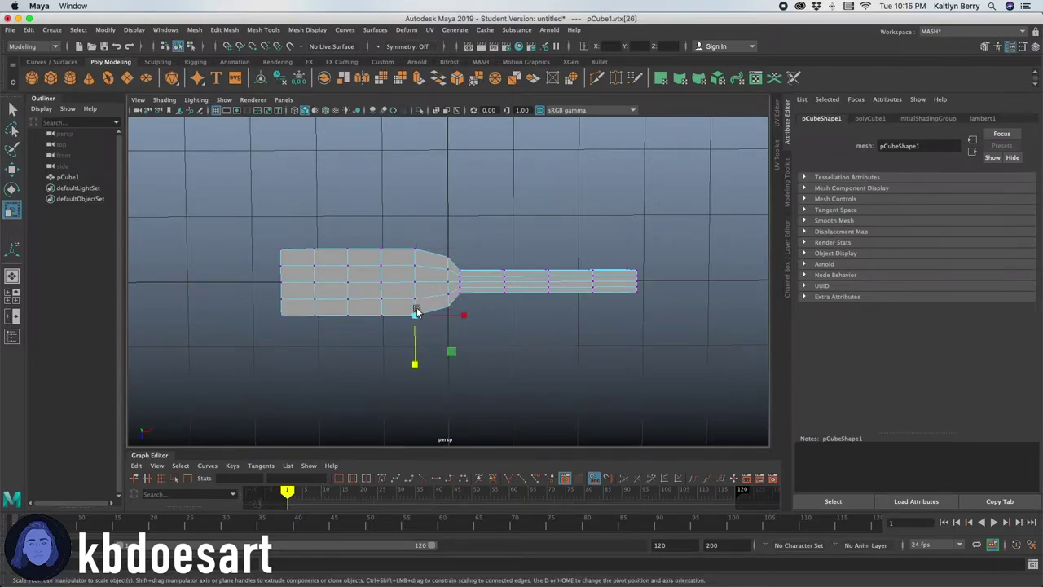
double_click(416, 299)
key("w")
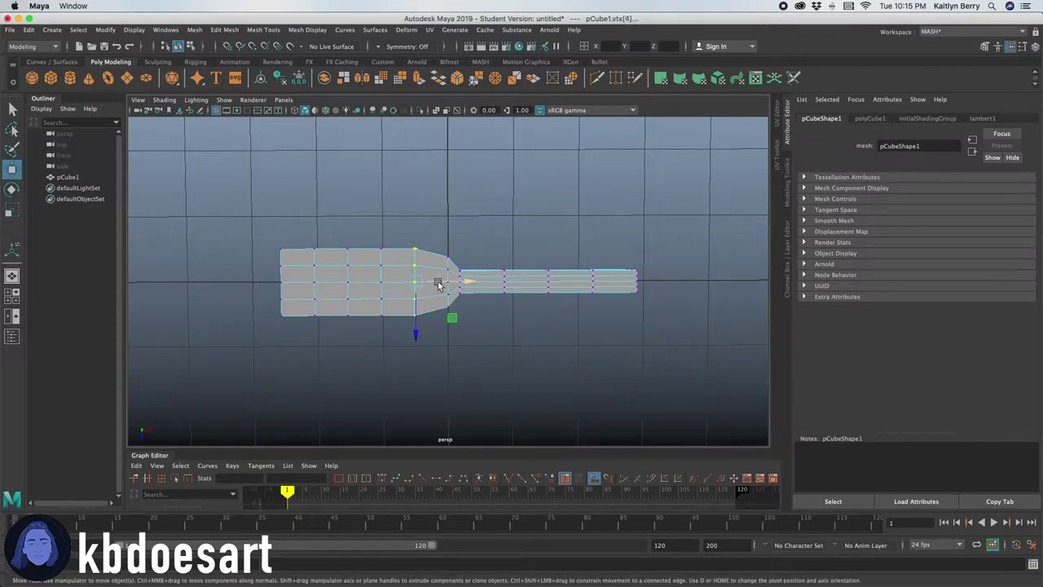
left_click_drag(438, 282, 454, 282)
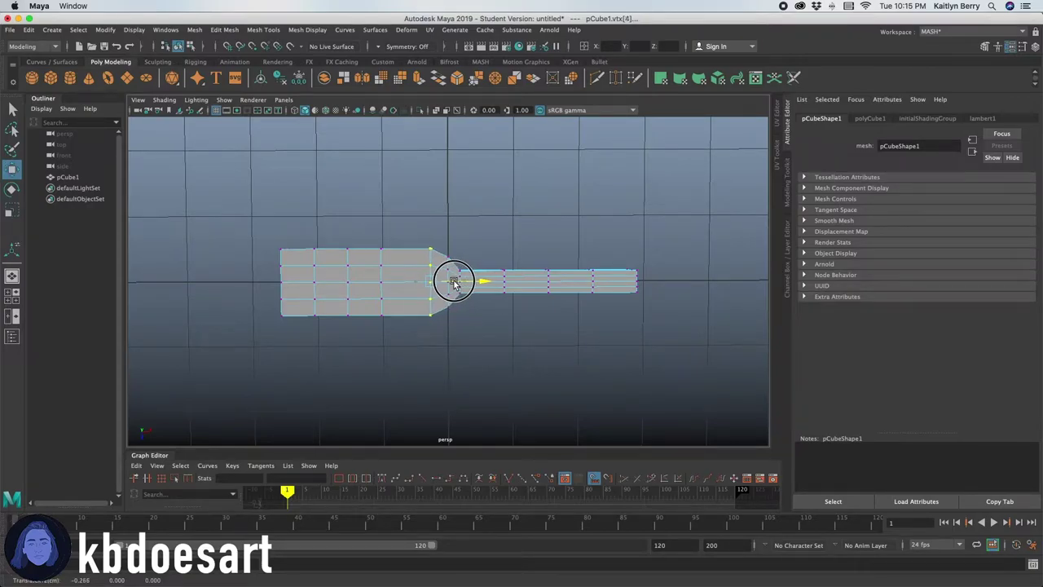
Shift the left bowl vertices to the right in two moves.
left_click(377, 283)
left_click_drag(277, 226, 397, 377)
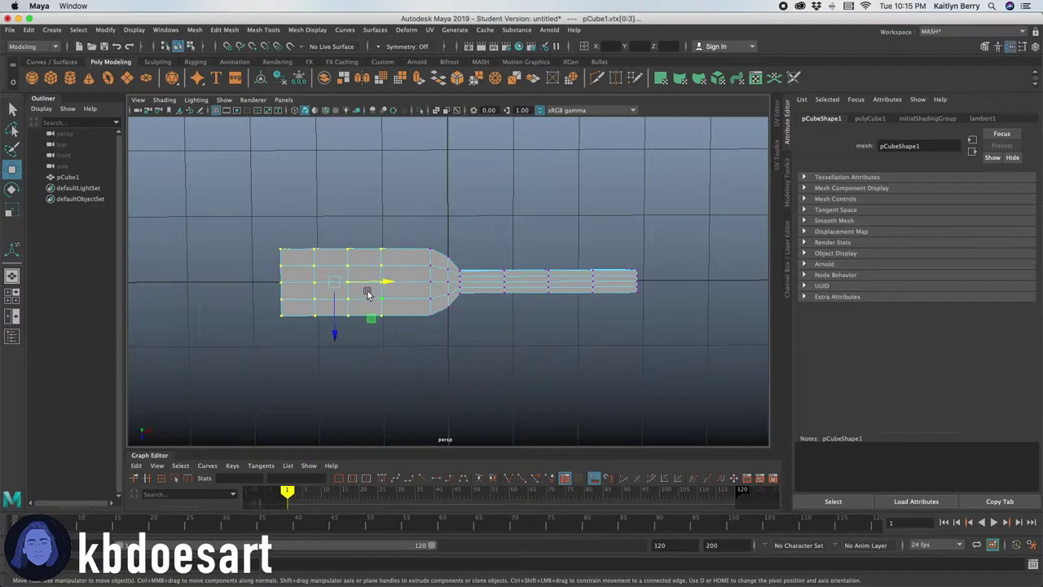
left_click_drag(369, 289, 408, 285)
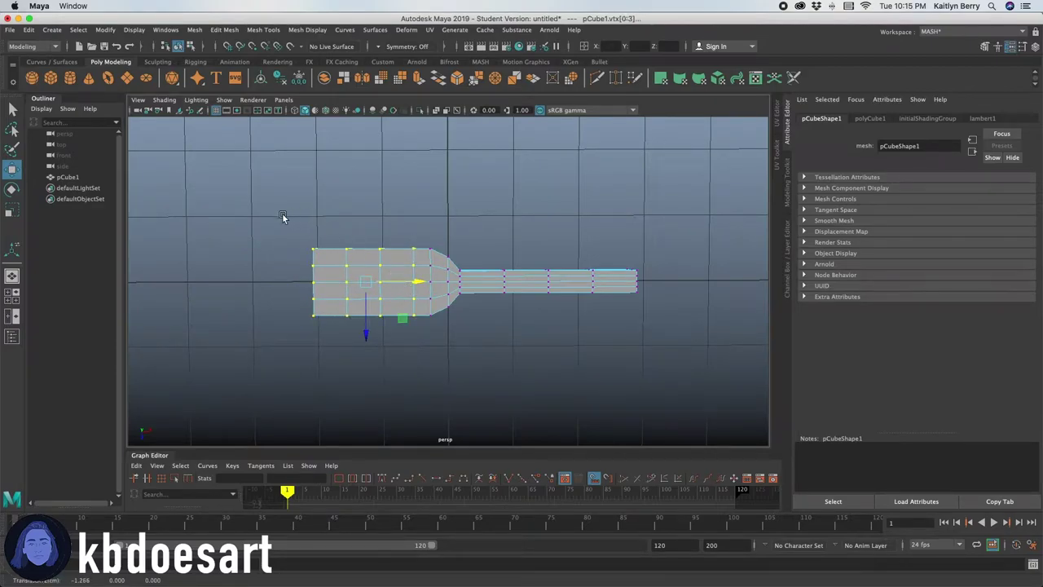
left_click_drag(285, 216, 406, 361)
left_click_drag(395, 282, 412, 275)
Scale two vertex columns of the head to widen and round the bowl.
left_click(414, 246)
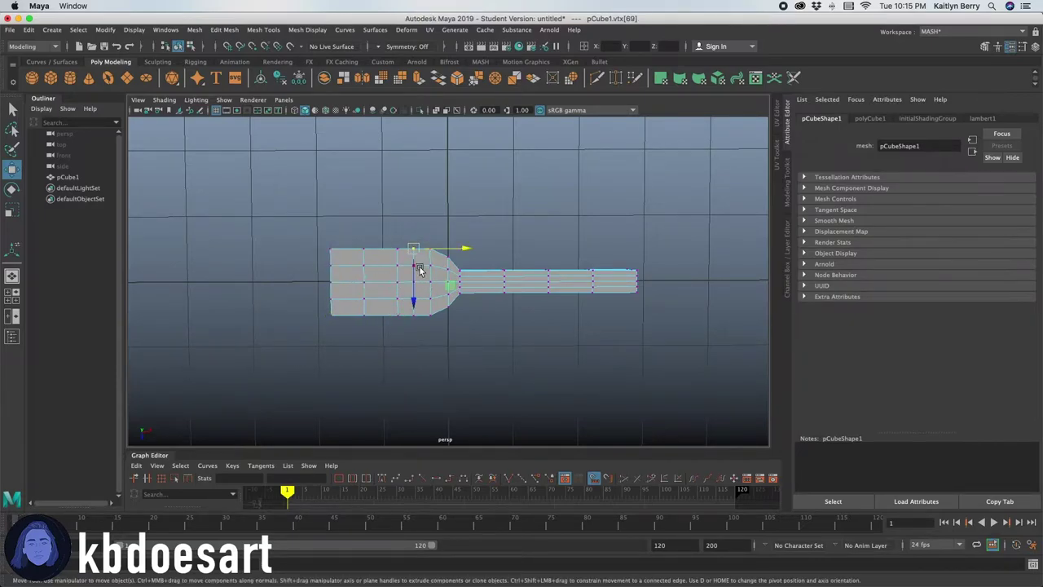
left_click(412, 313)
left_click(414, 247, "shift")
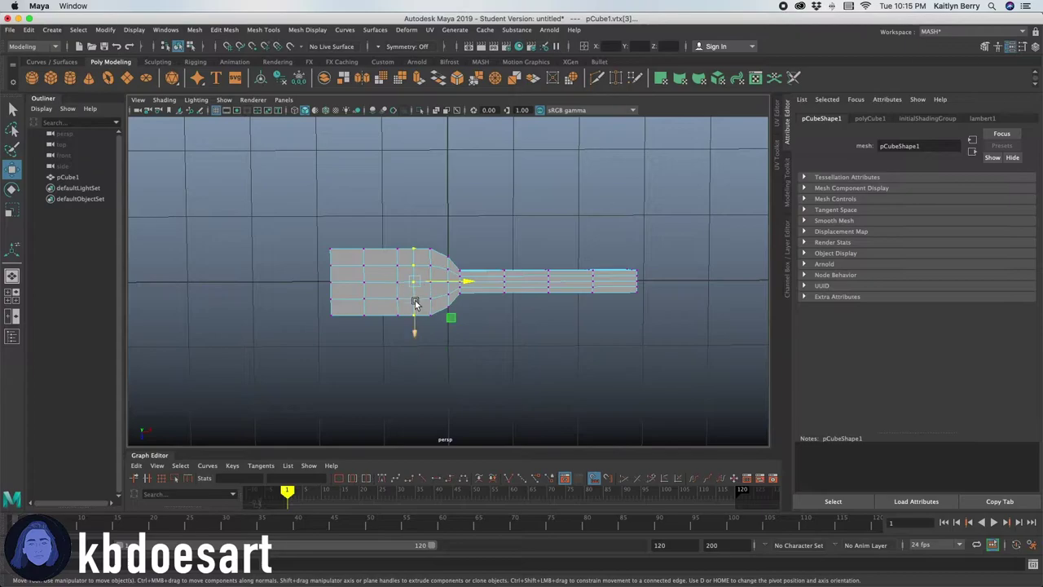
key("r")
left_click_drag(413, 316, 413, 326)
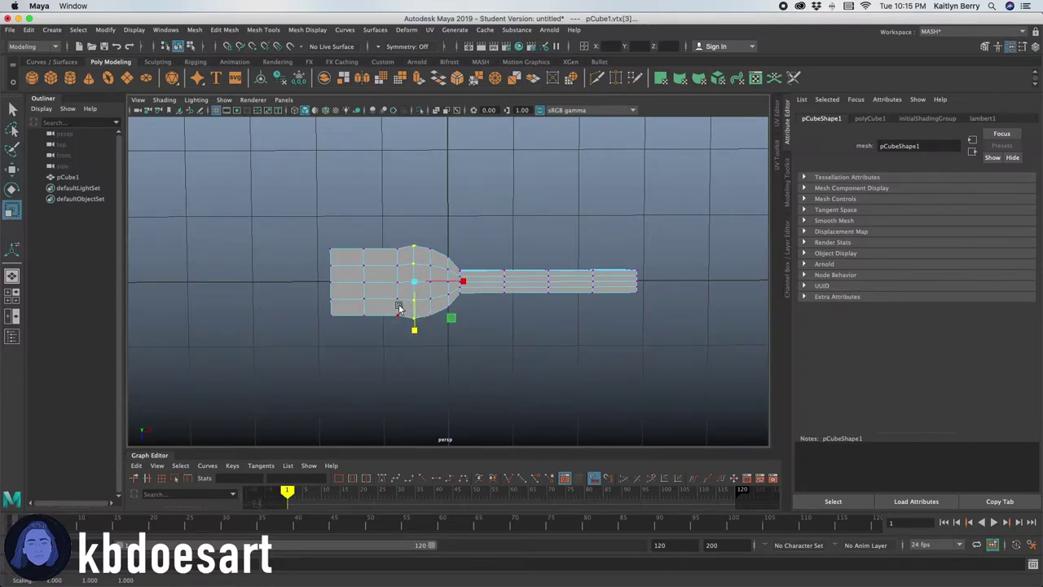
left_click(397, 253)
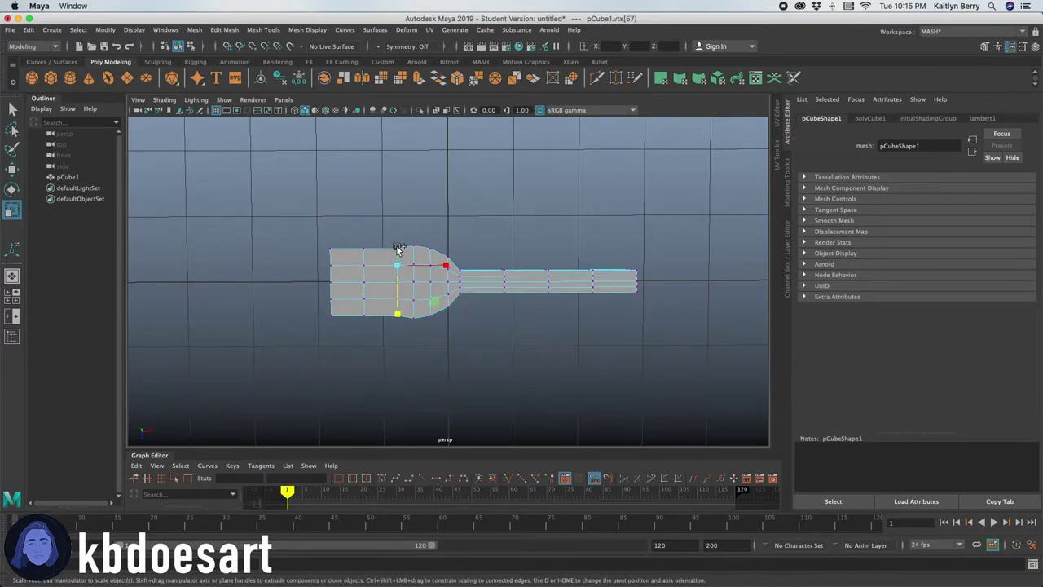
left_click_drag(398, 316, 399, 316)
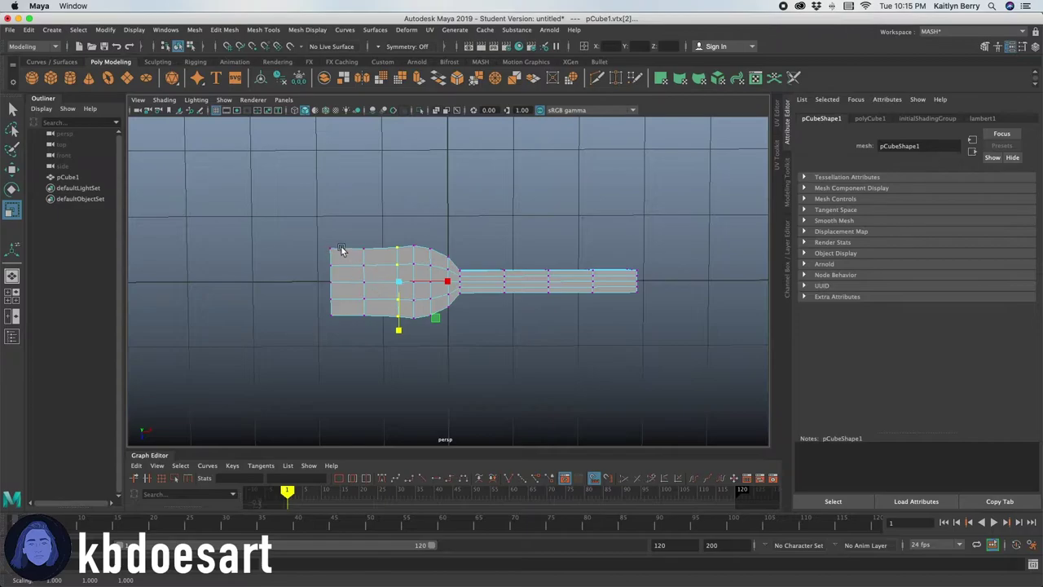
Move and scale the leftmost head column to round off the spoon's tip.
left_click_drag(322, 229, 346, 317)
key("w")
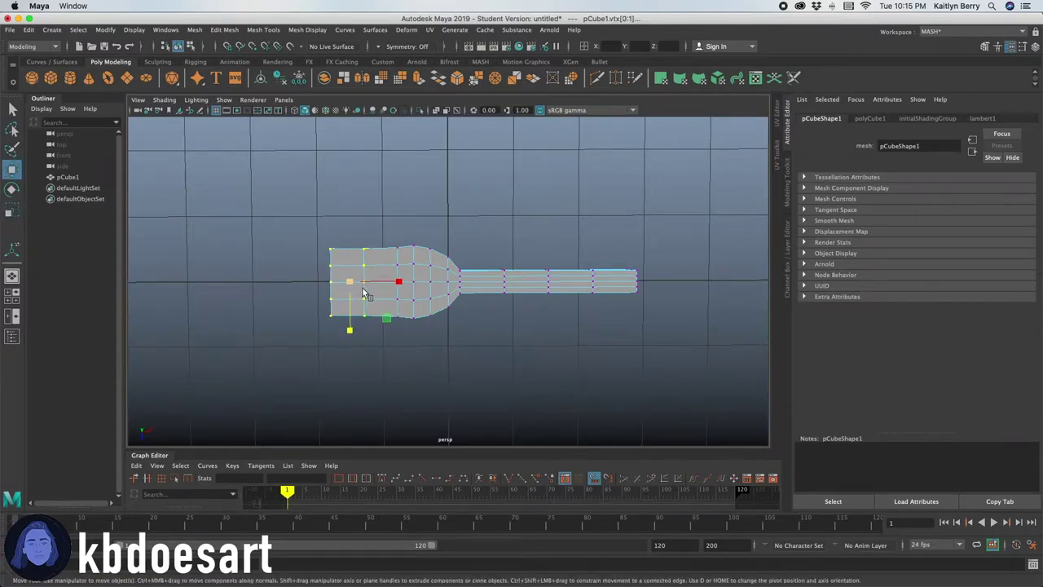
left_click_drag(377, 284, 391, 282)
left_click_drag(315, 228, 347, 333)
key("r")
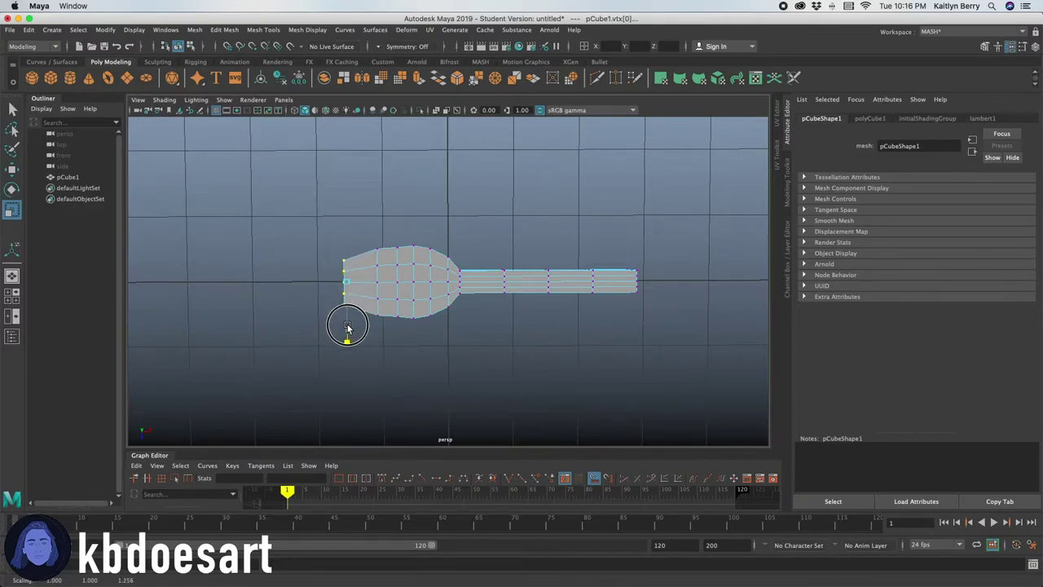
key("w")
left_click_drag(380, 278, 386, 278)
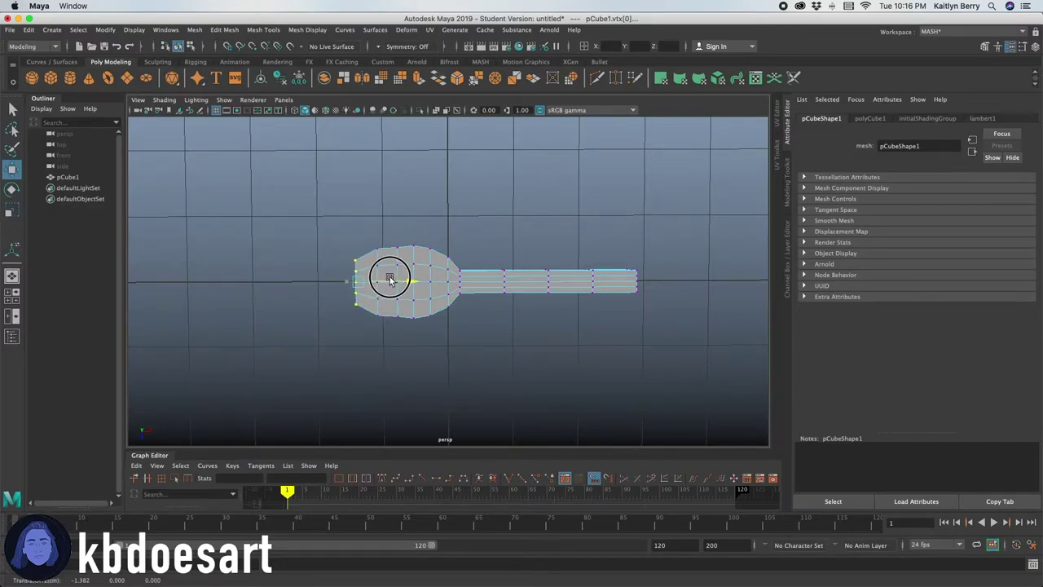
left_click(505, 356)
left_click_drag(515, 348, 492, 324)
Lower the top vertices, then scale the whole spoon to about 0.556 in Y.
left_click_drag(297, 223, 684, 306)
left_click_drag(491, 225, 503, 233)
right_click_drag(456, 289, 493, 270)
key("r")
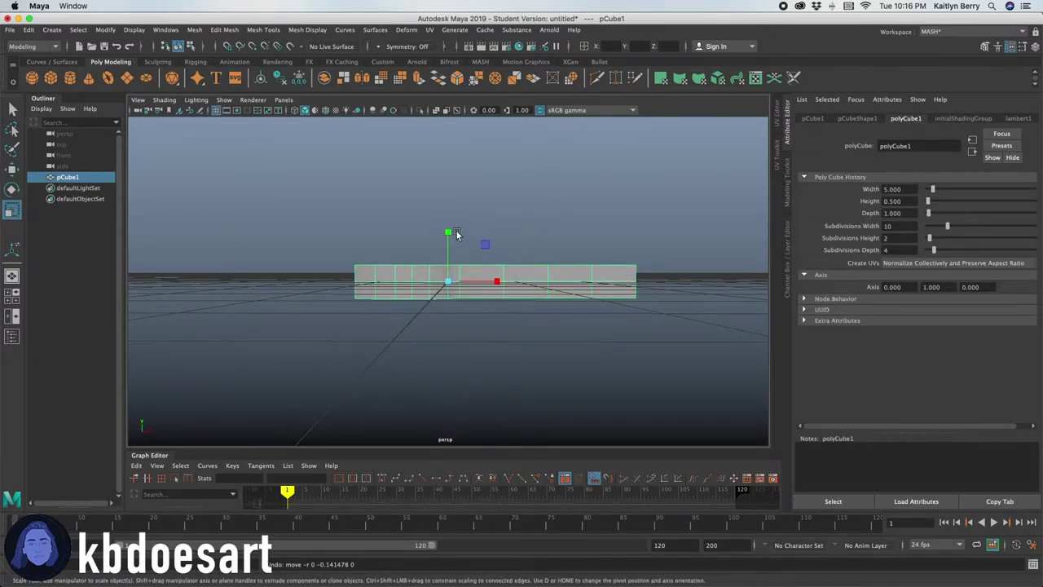
left_click_drag(457, 234, 455, 257)
Reselect the spoon, orbit to an angled view, and switch to face mode.
left_click(464, 307)
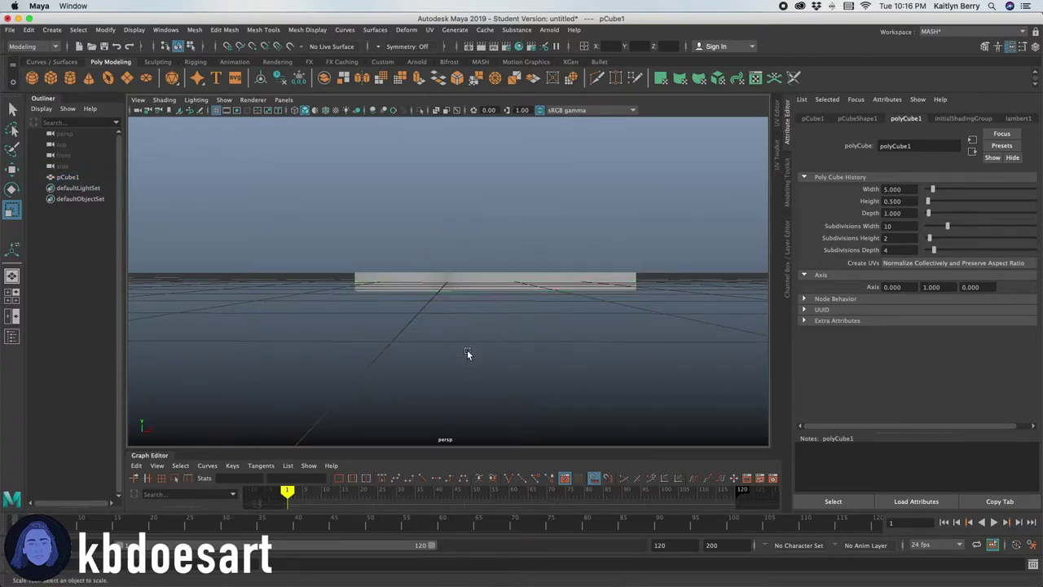
left_click(458, 283)
left_click_drag(426, 326, 376, 282, "alt")
right_click_drag(405, 266, 395, 306)
Paint-select the spoon head's top faces and extrude them with a 0.06 inset offset.
left_click(395, 305)
left_click_drag(396, 305, 384, 326, "alt")
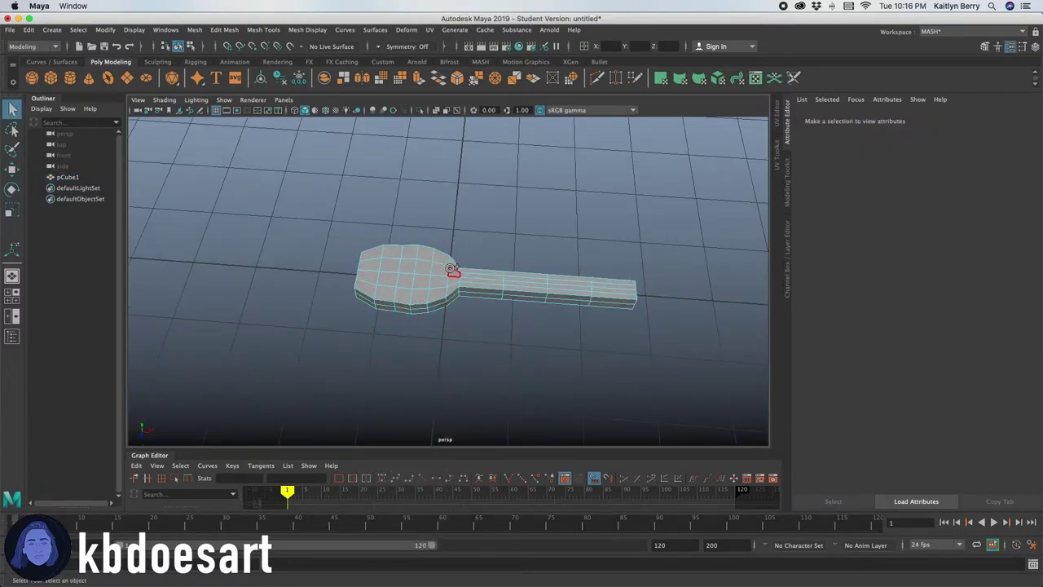
mouse_move(454, 270)
left_mouse_down()
mouse_move(379, 255)
mouse_move(442, 267)
mouse_move(448, 292)
mouse_move(431, 282)
mouse_move(414, 298)
mouse_move(371, 275)
left_mouse_up()
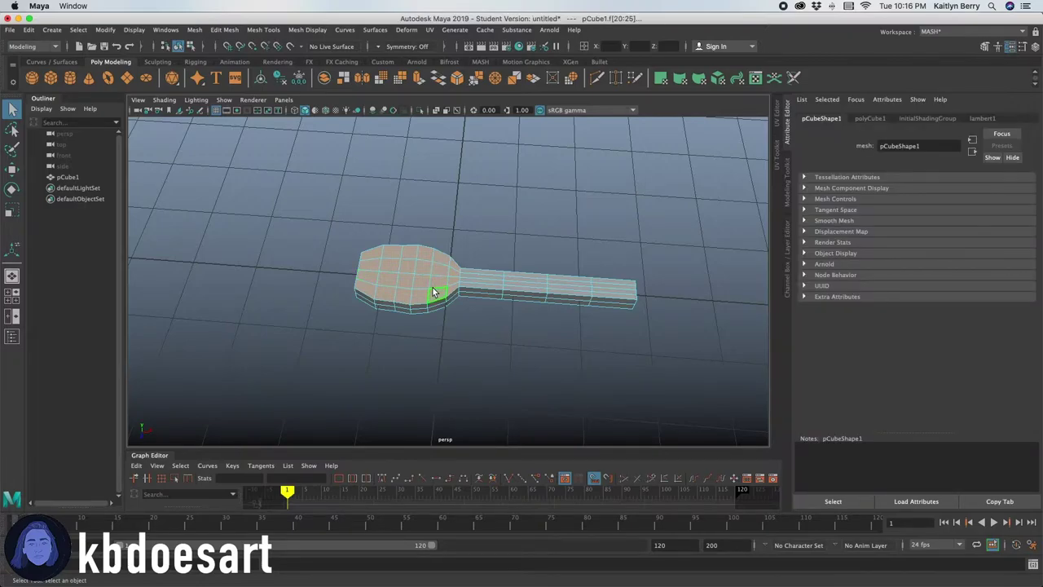
key("ctrl+e")
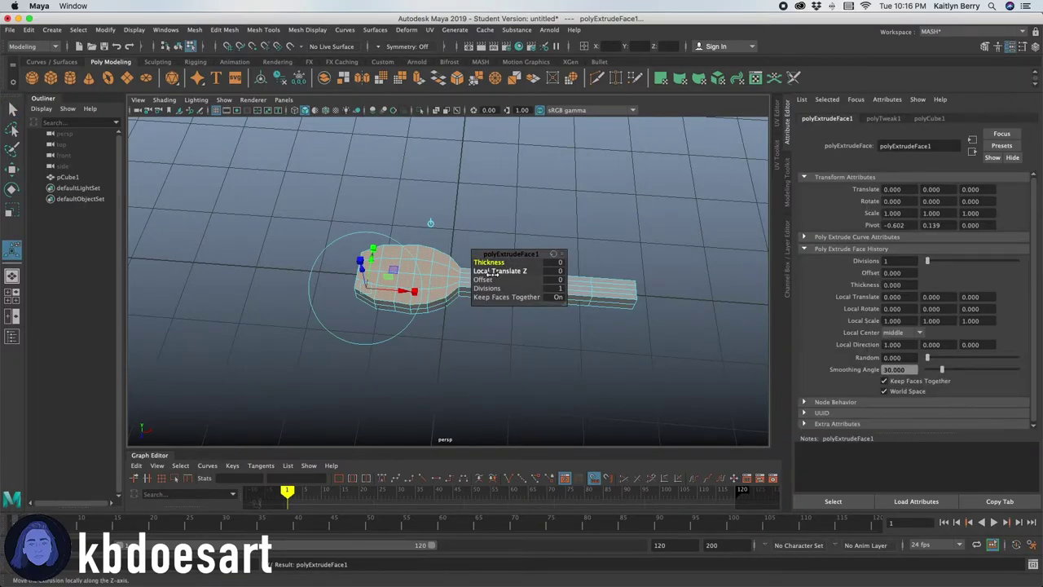
left_click_drag(484, 278, 486, 279)
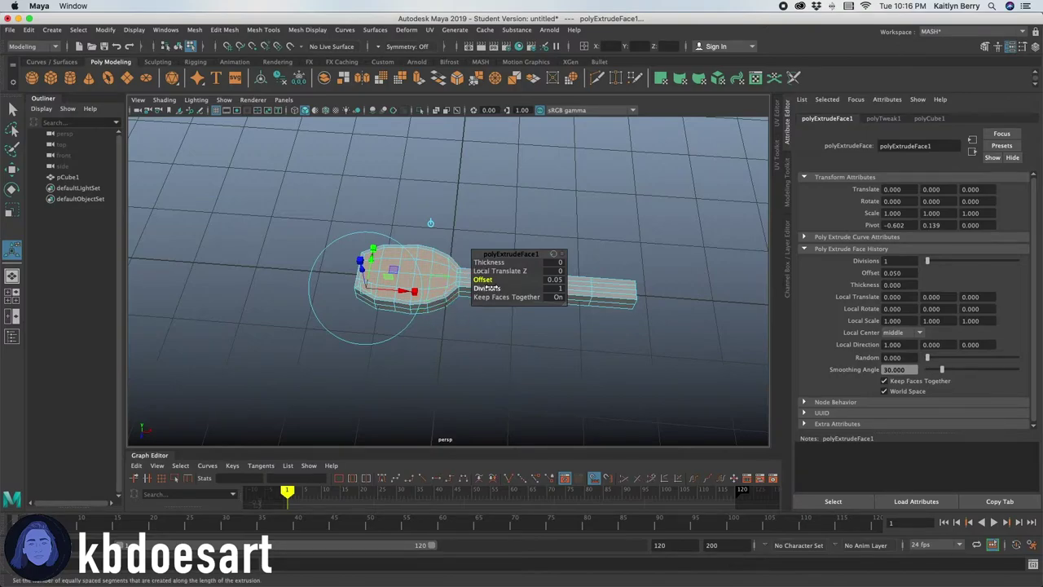
left_click_drag(484, 279, 484, 279)
scroll(454, 293, "up", 5)
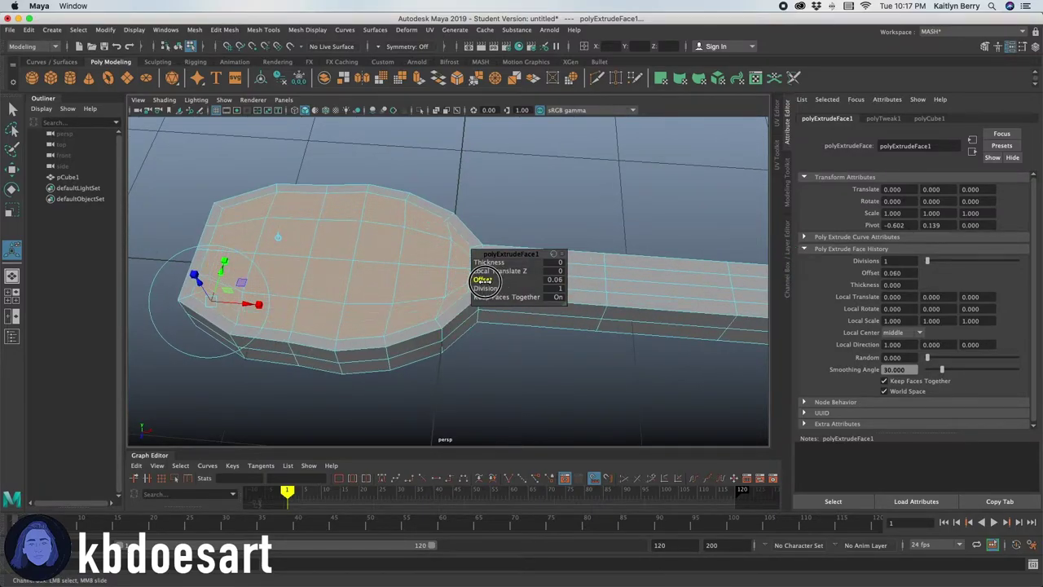
left_click_drag(468, 382, 471, 349, "alt")
Scale the inner bowl faces down, move them into a recess, and show the smooth preview.
left_click_drag(332, 202, 551, 329, "alt")
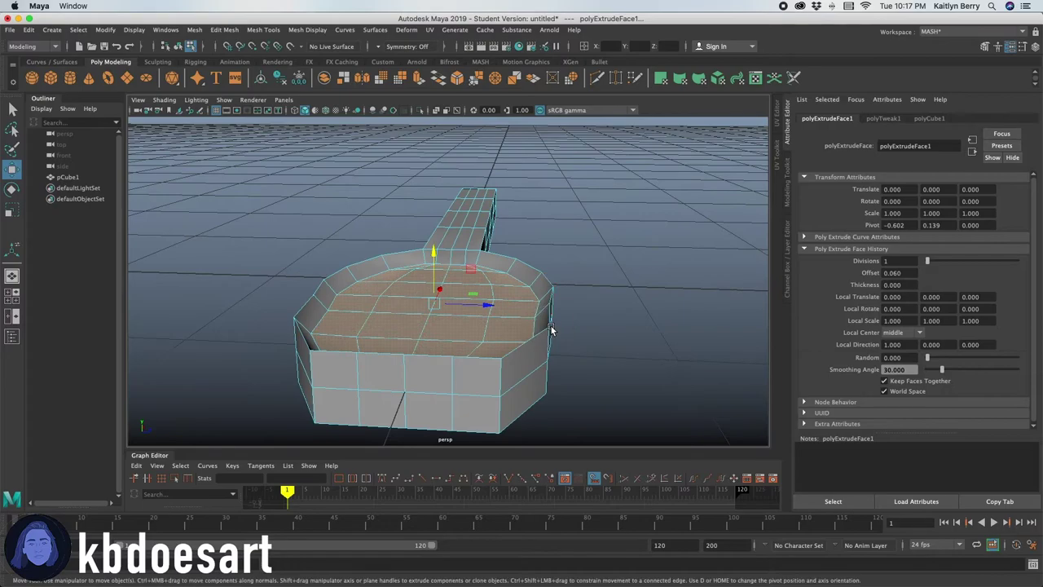
key("r")
left_click_drag(432, 306, 423, 305)
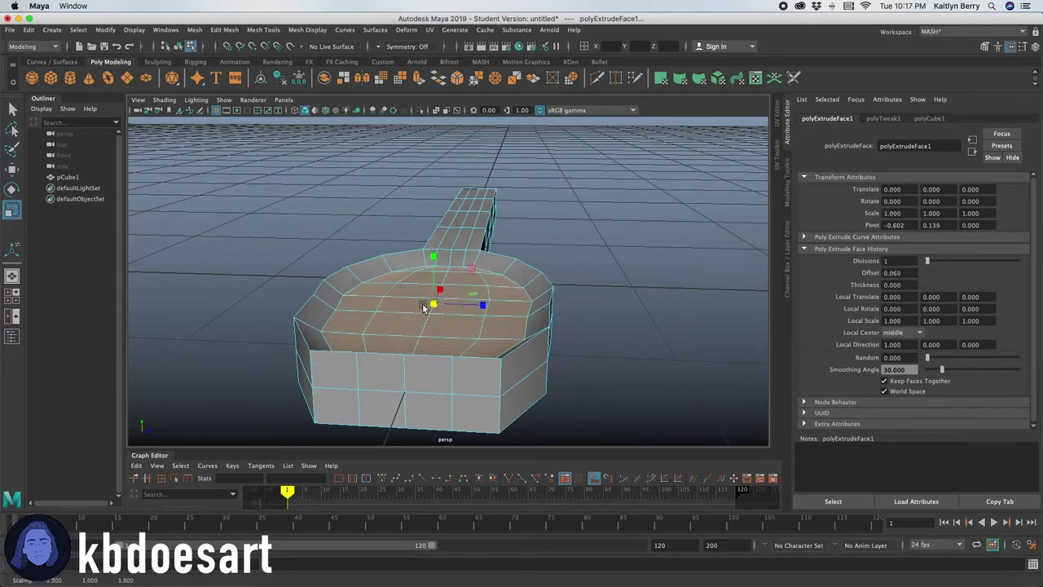
key("3")
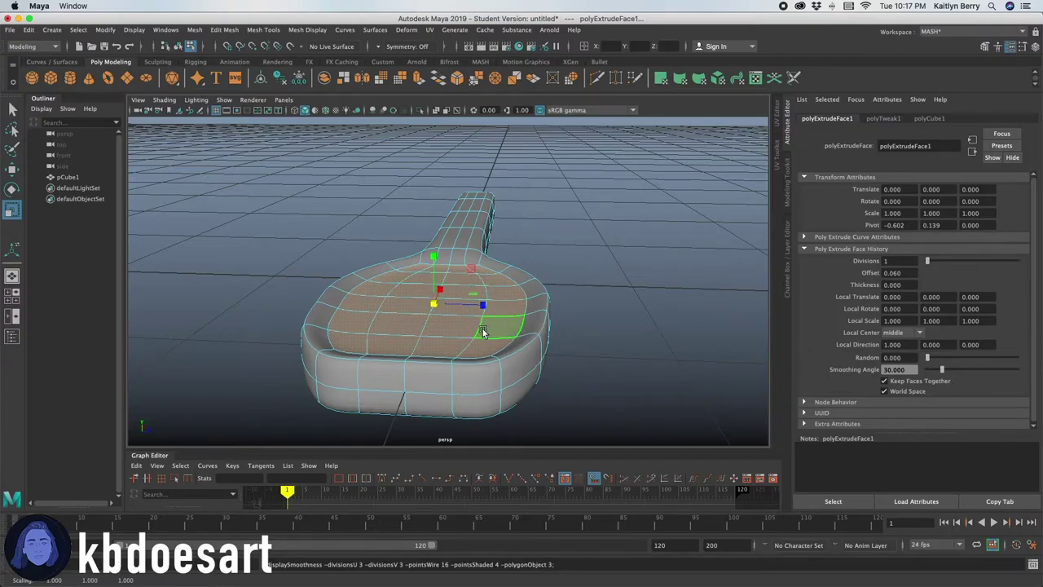
key("1")
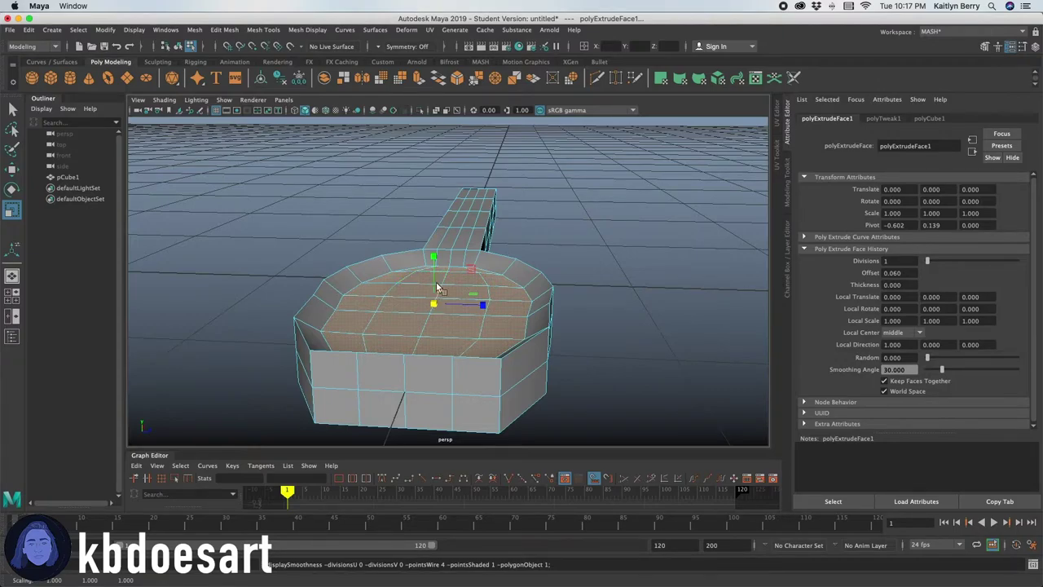
key("w")
left_click_drag(433, 252, 426, 276)
key("3")
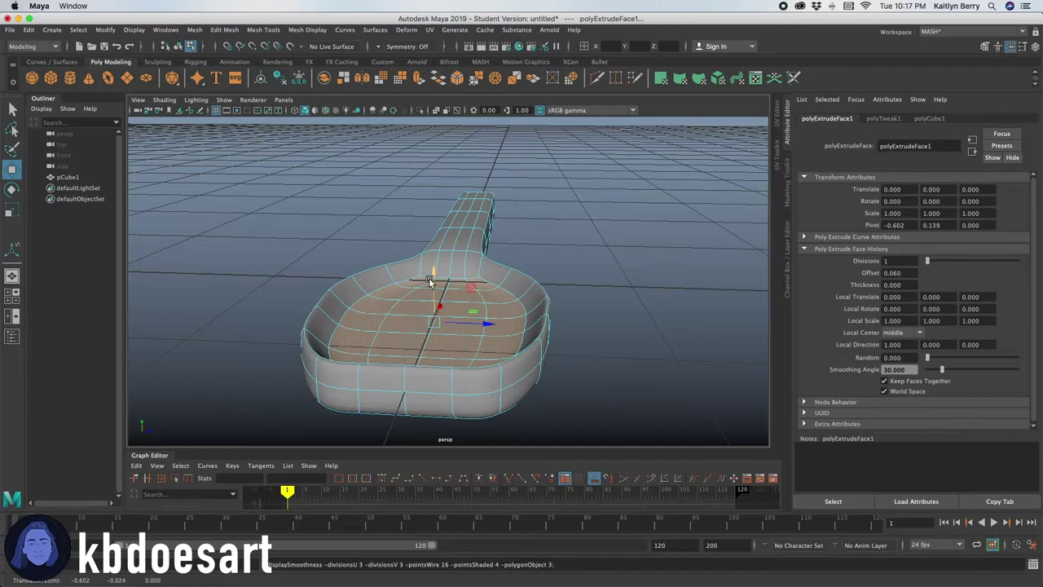
left_click(571, 306)
left_click_drag(571, 306, 369, 292, "alt")
Switch to vertex mode and pull the bowl's far-end vertices outward.
left_click(471, 365)
right_click_drag(370, 277, 382, 305)
right_click_drag(327, 283, 316, 278)
left_click_drag(316, 278, 454, 373, "alt")
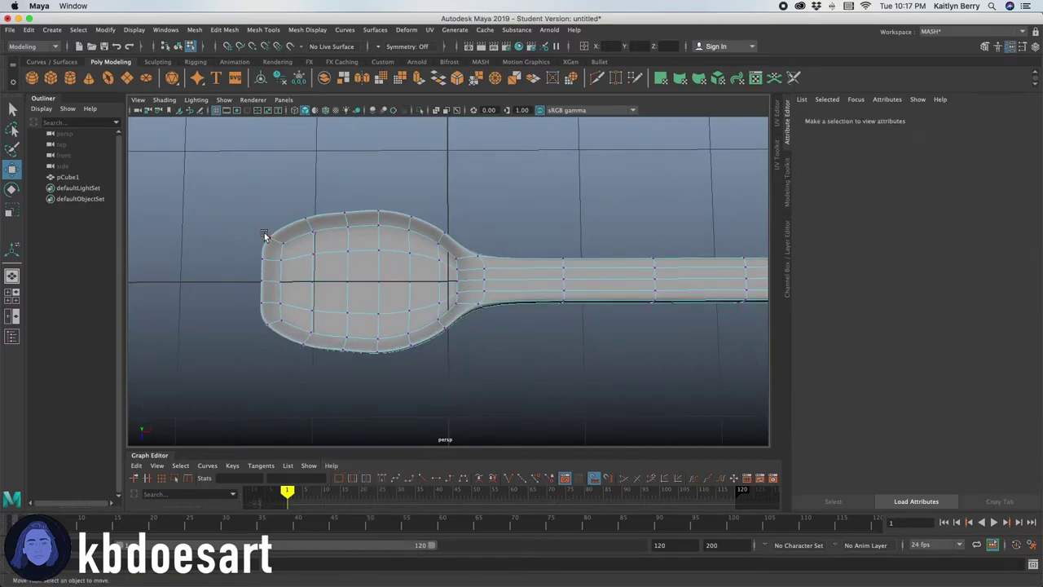
left_click_drag(210, 209, 284, 366)
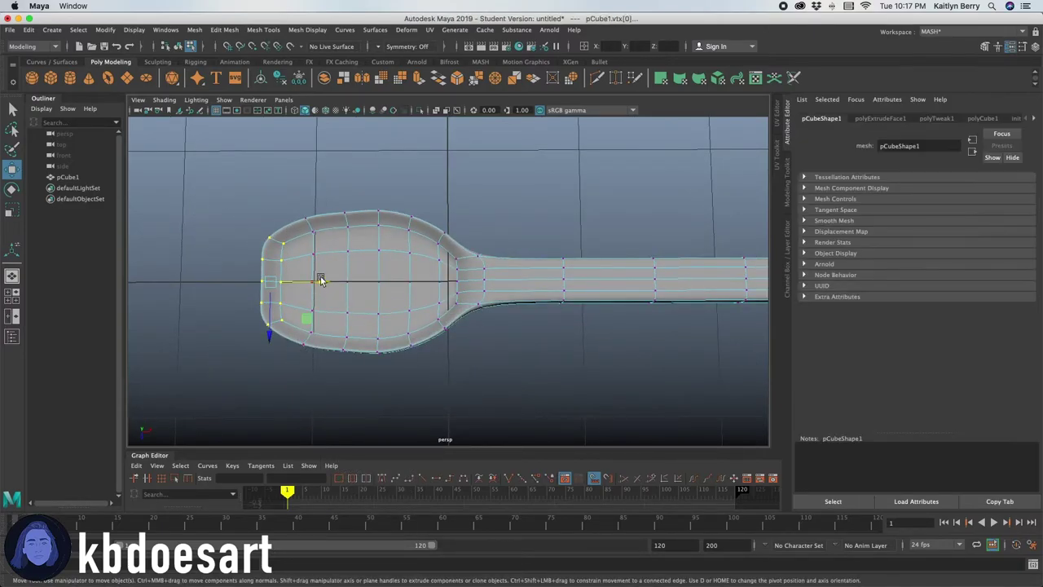
left_click_drag(324, 281, 300, 288)
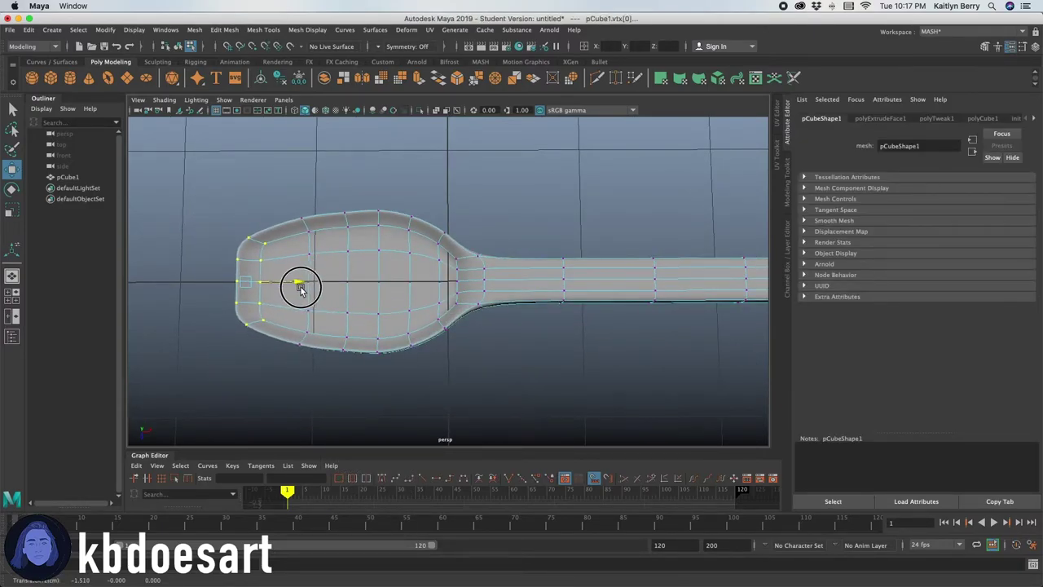
Scale the bowl's leftmost vertex column and move the spoon's end edge inward.
left_click_drag(197, 205, 236, 311)
key("r")
left_click(408, 356)
left_click_drag(407, 356, 438, 284, "alt")
left_click_drag(196, 291, 265, 339)
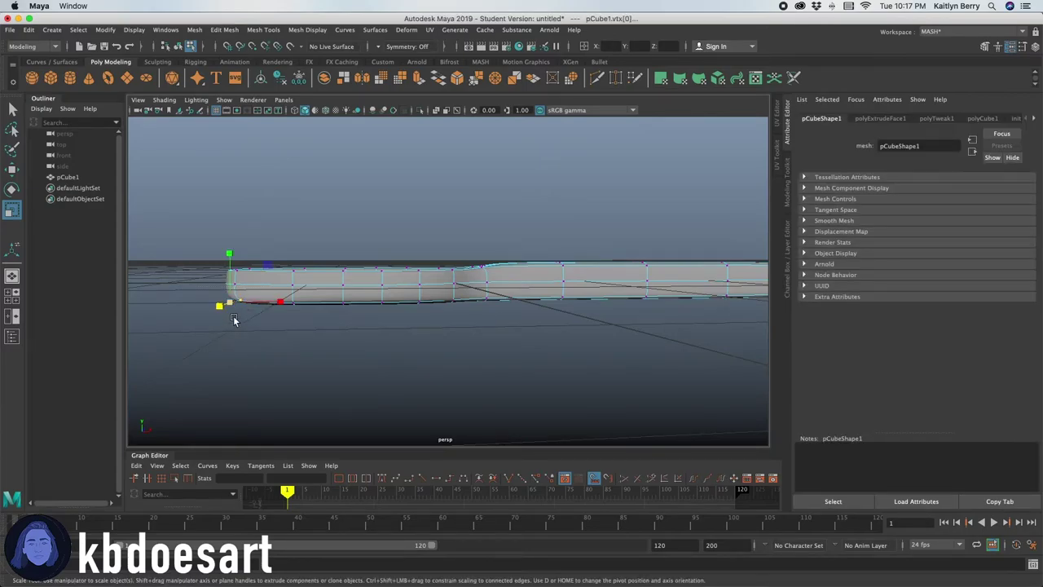
key("w")
left_click_drag(272, 303, 420, 336)
Return to Object Mode and orbit to side views of the spoon.
left_click(415, 389)
left_click_drag(415, 389, 378, 333, "alt")
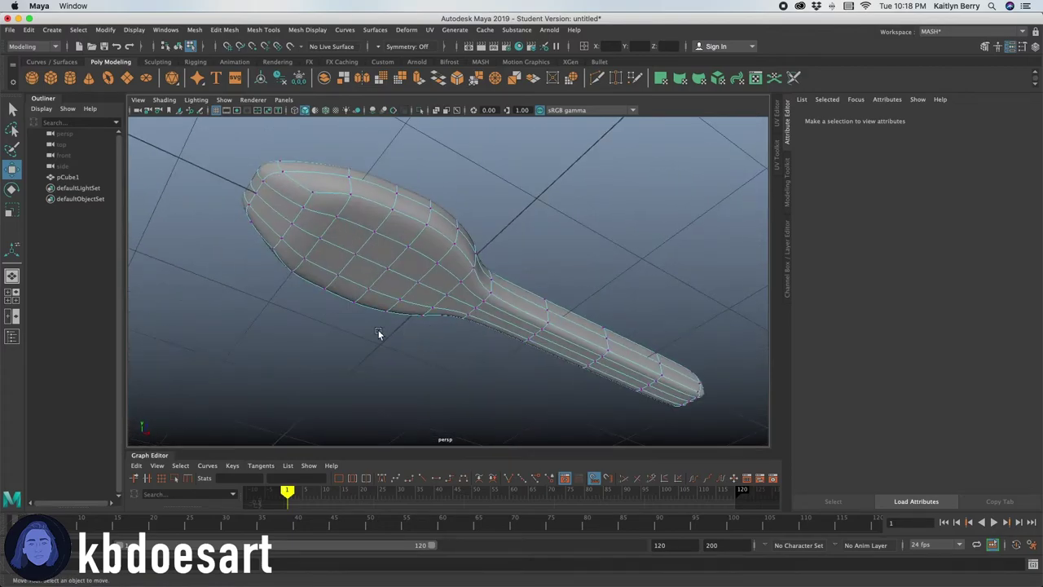
right_click_drag(320, 257, 367, 236)
left_click_drag(475, 354, 302, 367, "alt")
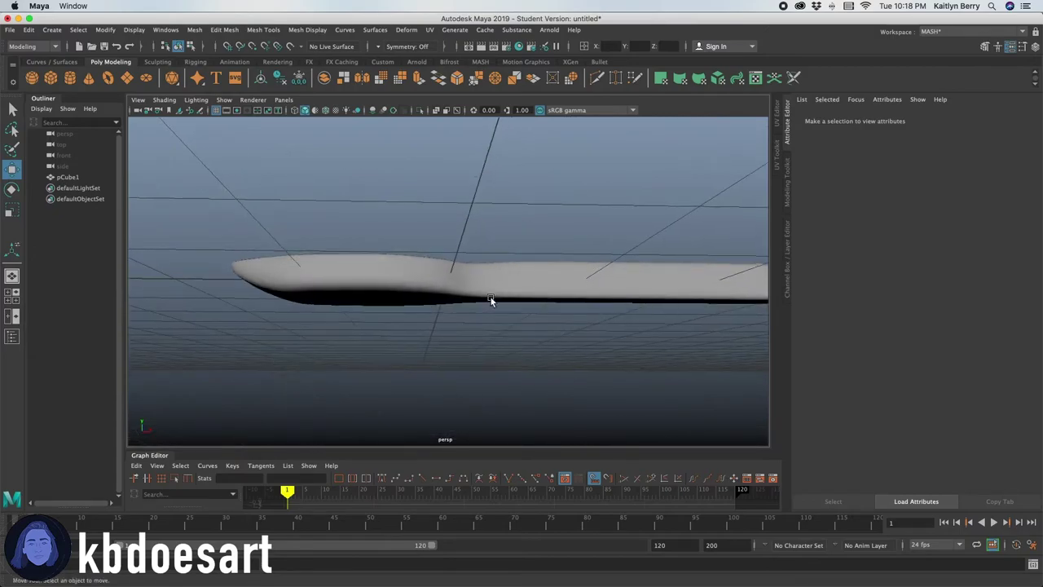
left_click_drag(587, 226, 426, 237, "alt")
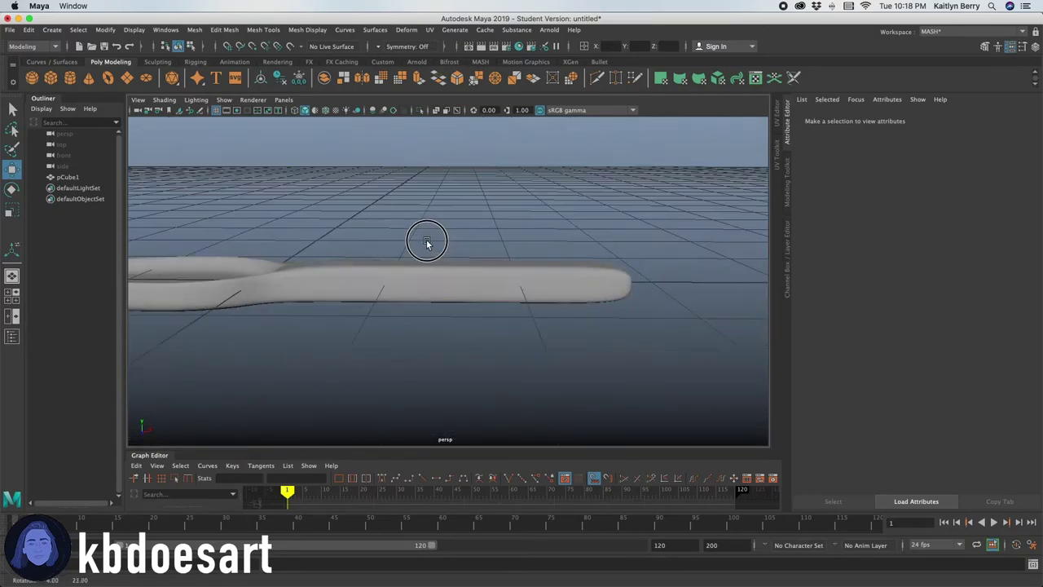
Reselect the spoon in Object Mode and switch it back to vertex editing.
right_click(449, 291)
right_click_drag(449, 291, 500, 261)
left_click(445, 294)
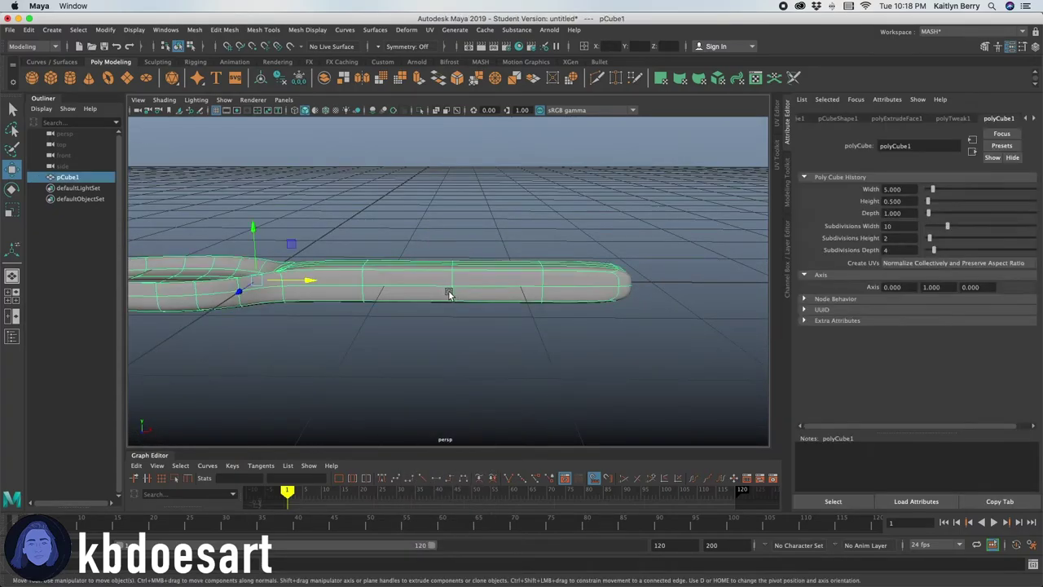
left_click_drag(454, 350, 459, 328, "alt")
right_click(462, 277)
right_click_drag(432, 275, 433, 276)
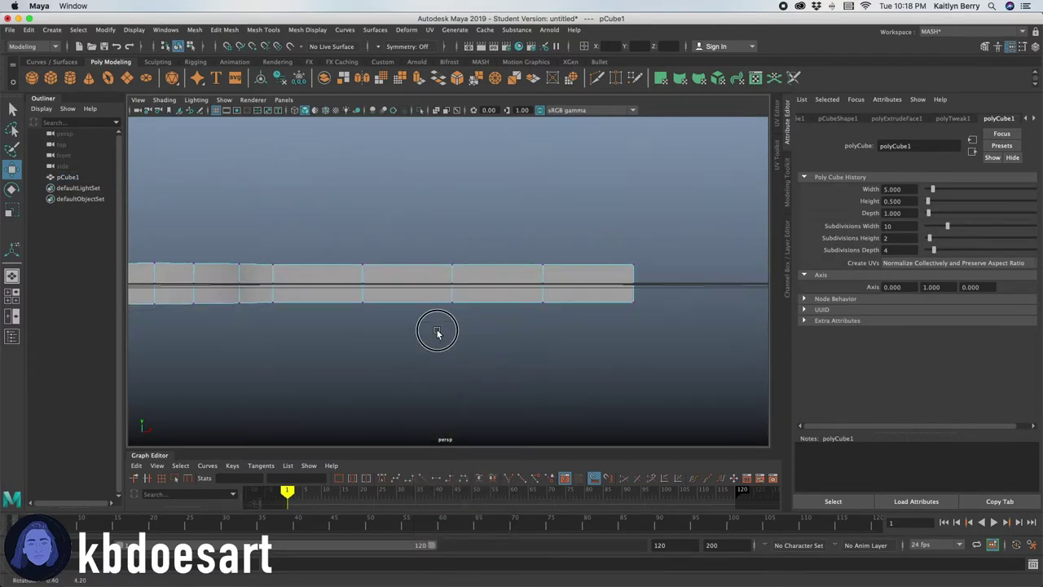
Box-select the handle's bottom vertices, raise them, and slide them toward the bowl.
left_click_drag(671, 354, 294, 292)
left_click_drag(321, 327, 446, 372, "alt")
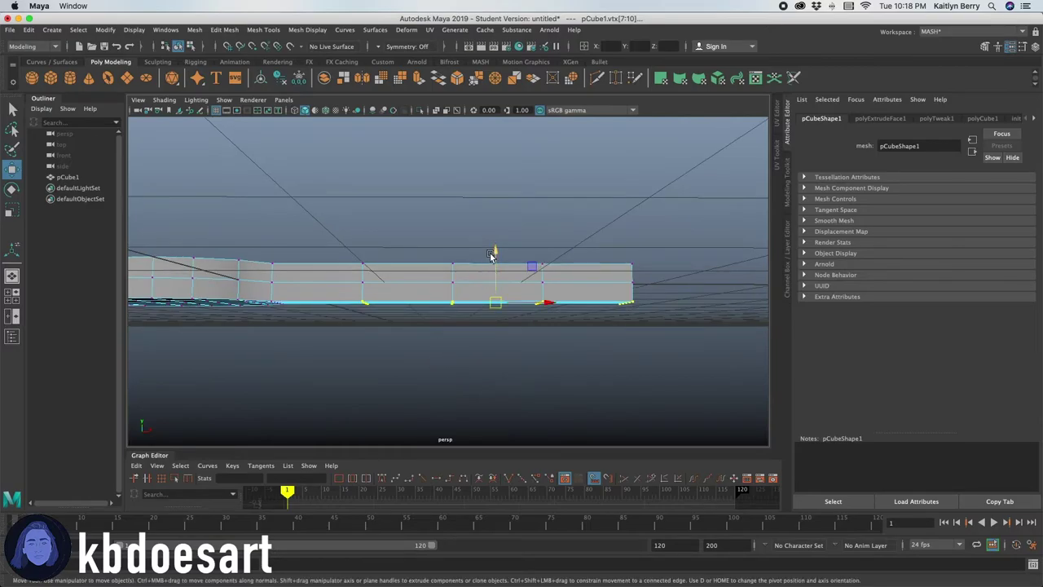
left_click_drag(491, 256, 499, 242)
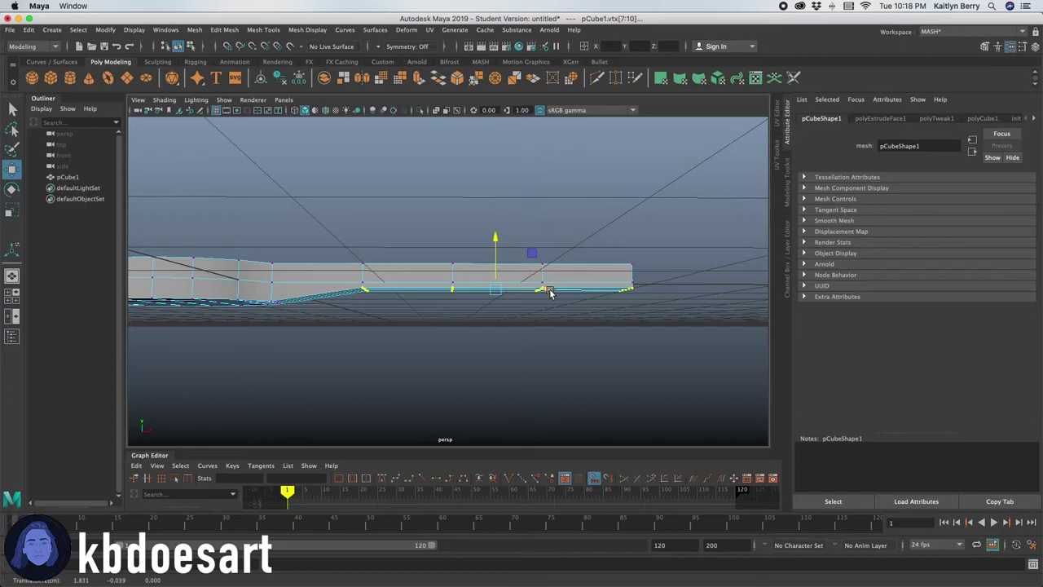
left_click_drag(529, 288, 519, 288)
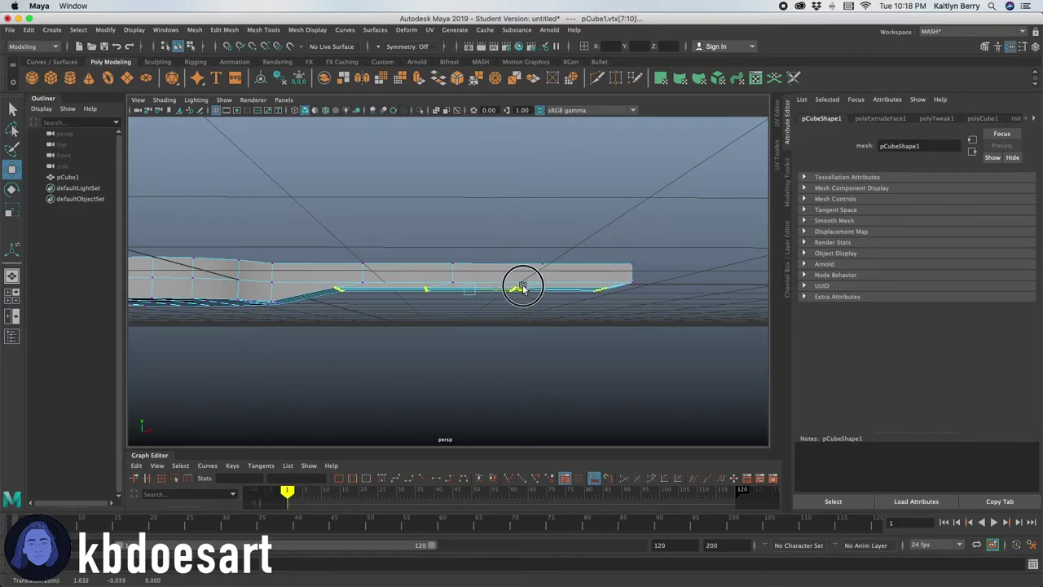
left_click_drag(535, 331, 557, 338, "alt")
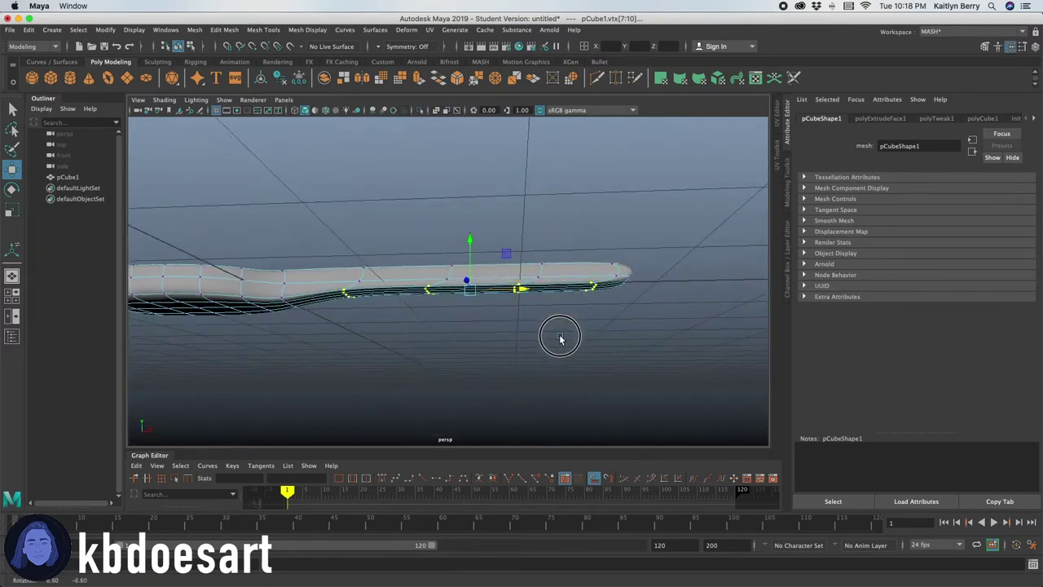
left_click_drag(508, 282, 465, 284)
left_click_drag(522, 346, 534, 204, "alt")
Return to Object Mode, reselect the spoon, and switch it to vertex editing.
left_click(535, 202)
right_click_drag(498, 205, 546, 192)
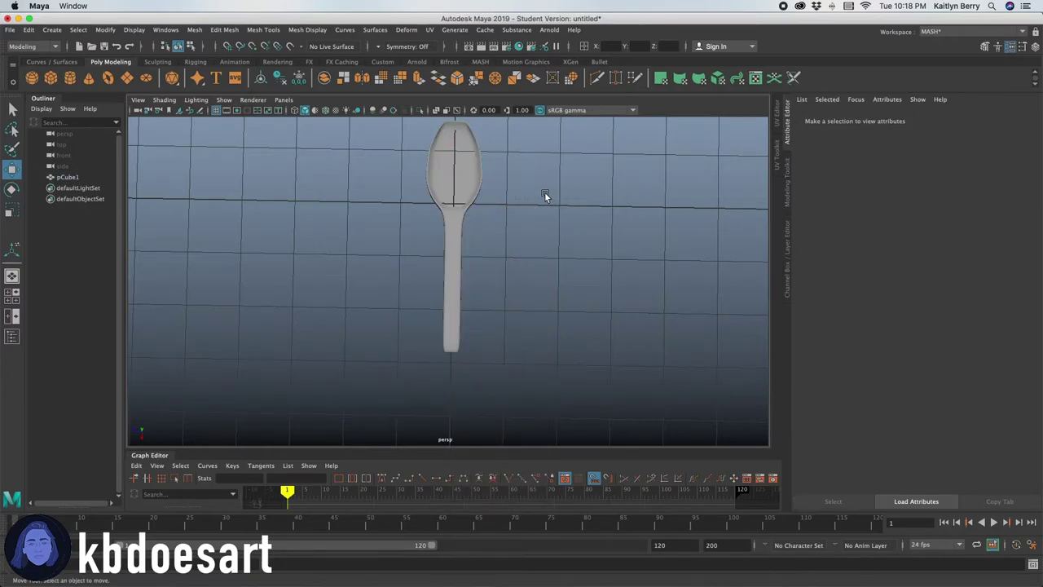
middle_click_drag(545, 191, 465, 221, "alt")
left_click_drag(465, 221, 482, 187, "alt")
left_click(399, 236)
right_click(416, 246)
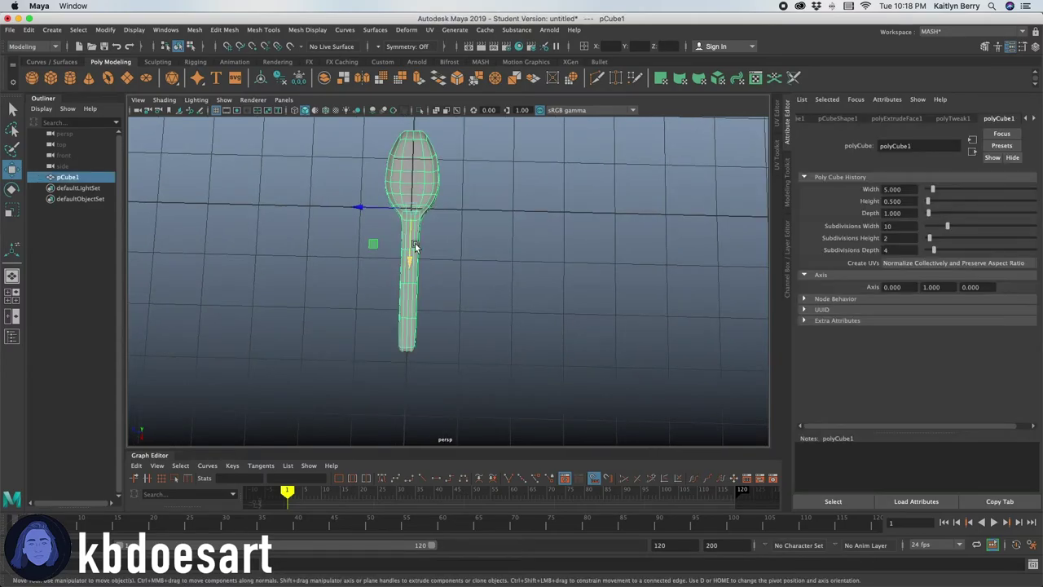
right_click_drag(417, 245, 375, 244)
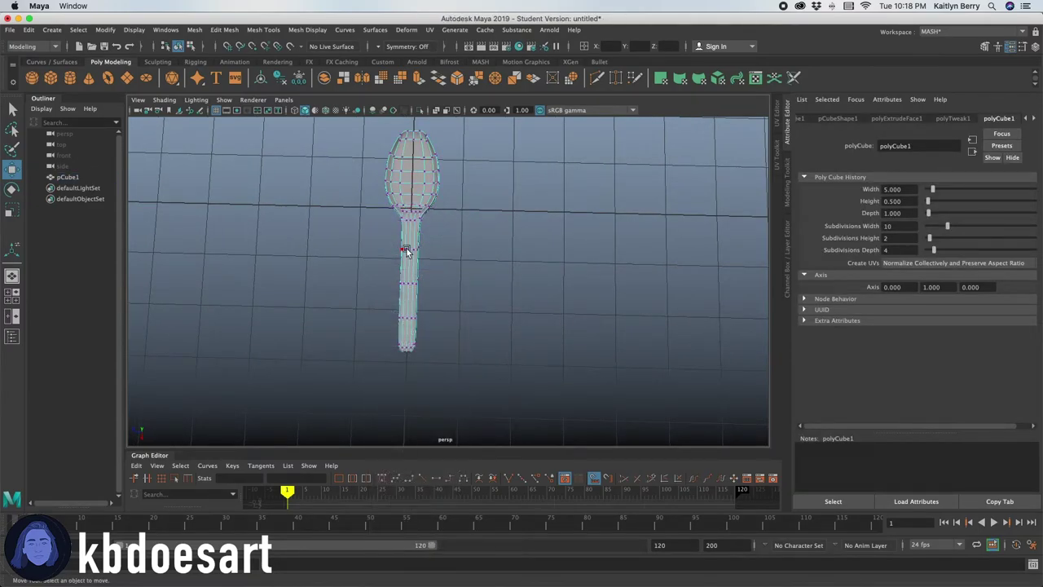
Select the handle vertices and undo their last move with Ctrl+Z.
left_click_drag(375, 245, 487, 403)
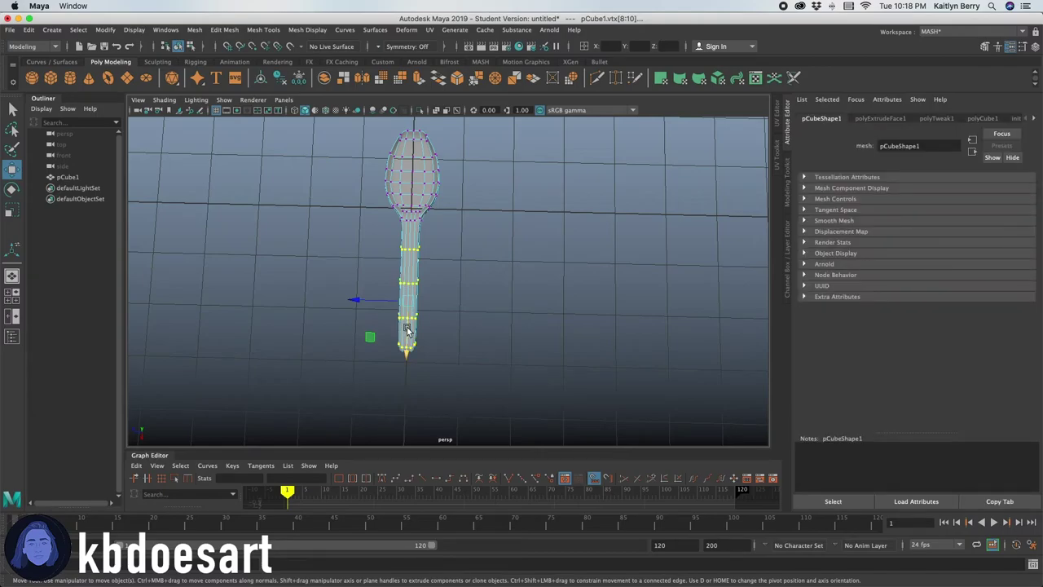
left_click_drag(408, 346, 601, 181, "alt")
key("ctrl+z")
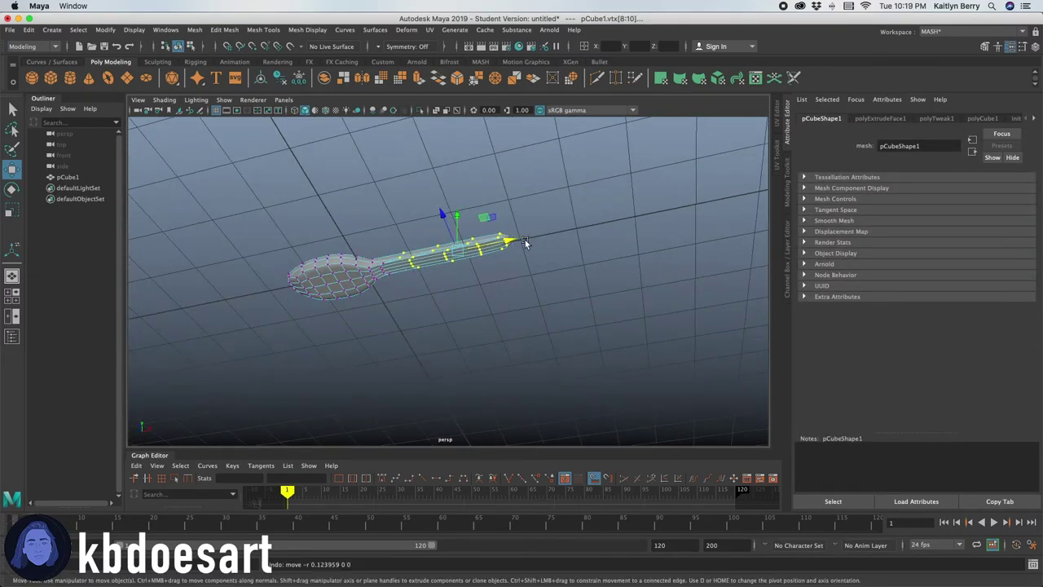
left_click_drag(561, 219, 462, 272, "alt")
left_click(466, 268)
Reselect the spoon, switch it to vertex mode and frame the handle neck.
right_click_drag(461, 272, 430, 291)
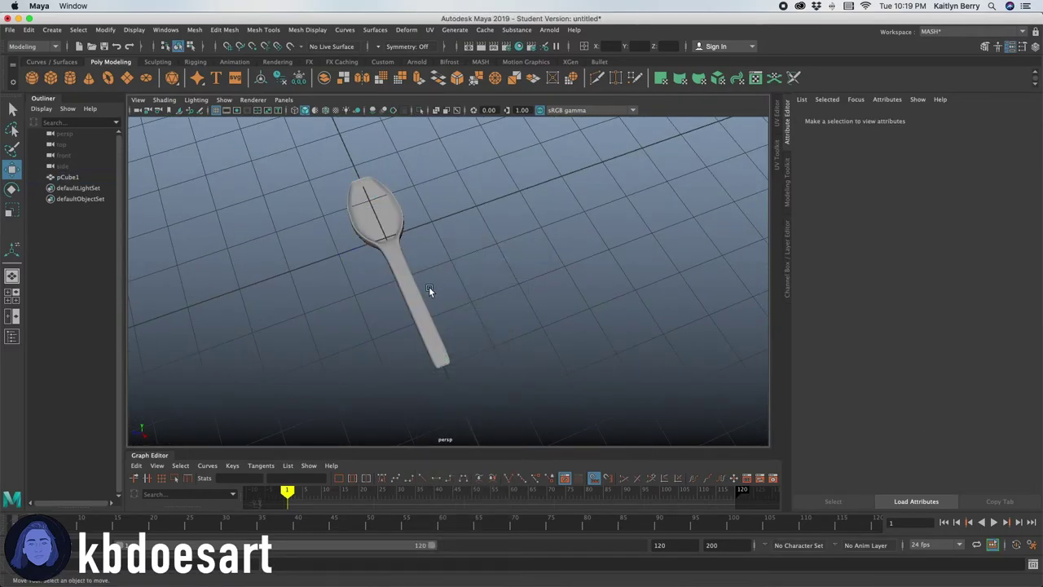
left_click_drag(430, 291, 482, 263, "alt")
right_click_drag(481, 263, 559, 256, "alt")
left_click(482, 252)
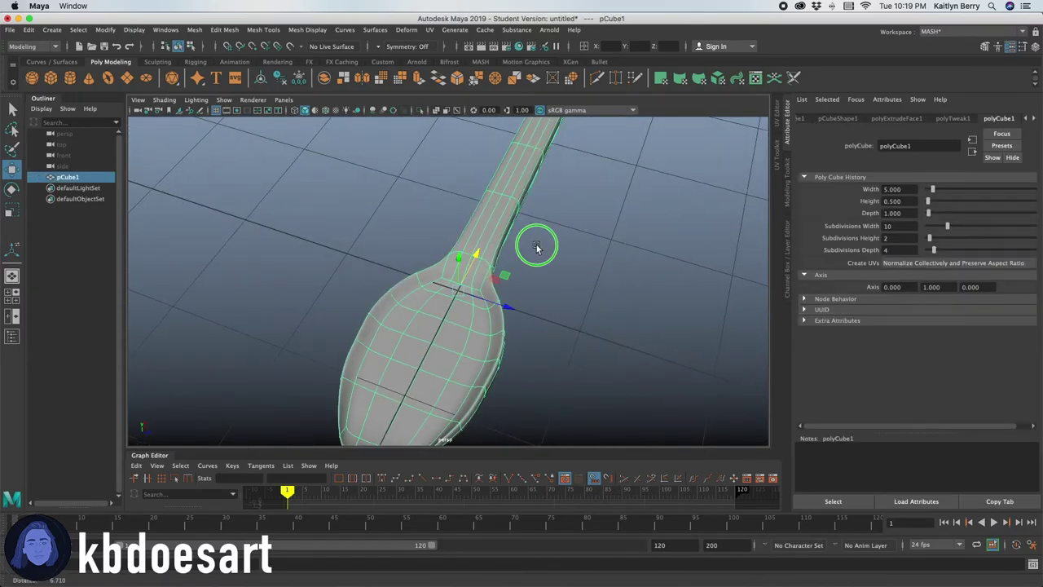
right_click_drag(477, 242, 433, 237)
right_click_drag(550, 243, 493, 243, "alt")
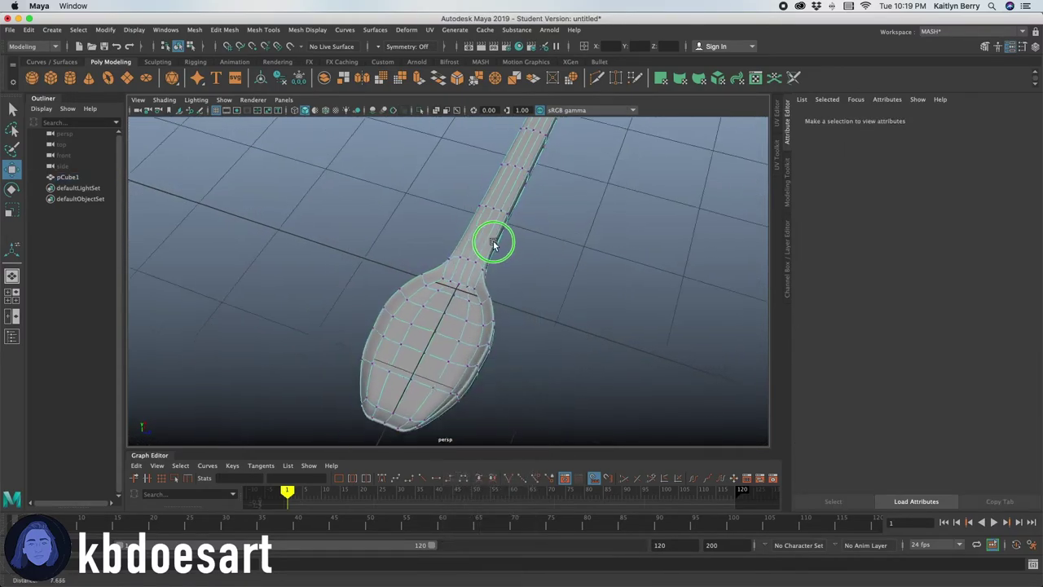
left_click_drag(493, 243, 472, 275, "alt")
right_click_drag(473, 275, 549, 242, "alt")
left_click_drag(549, 242, 383, 311, "alt")
Select the vertex loop beside the bowl and push it downward, checking the divot from the side.
key("q")
left_click(370, 308)
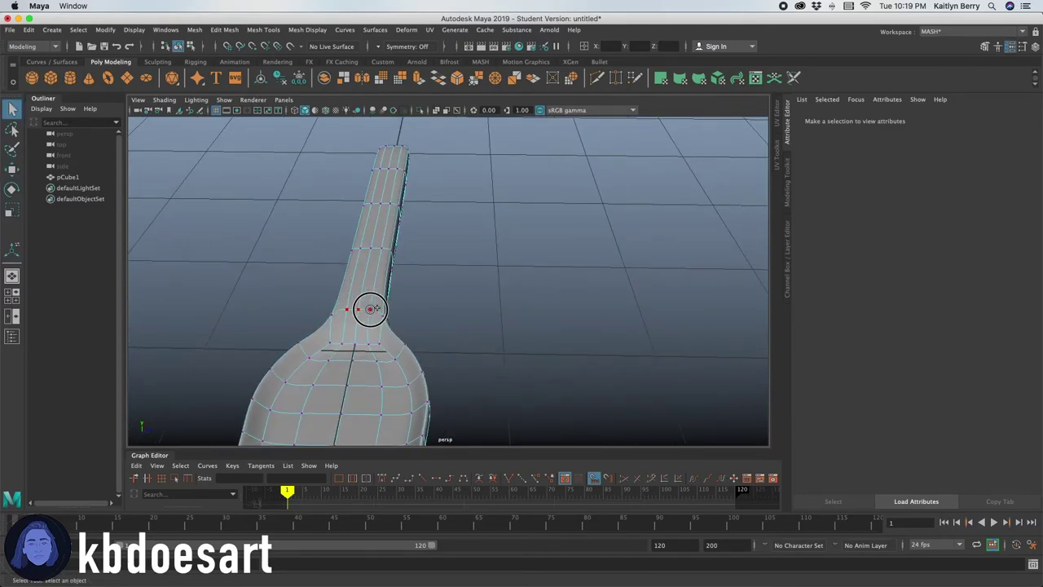
double_click(370, 309)
key("w")
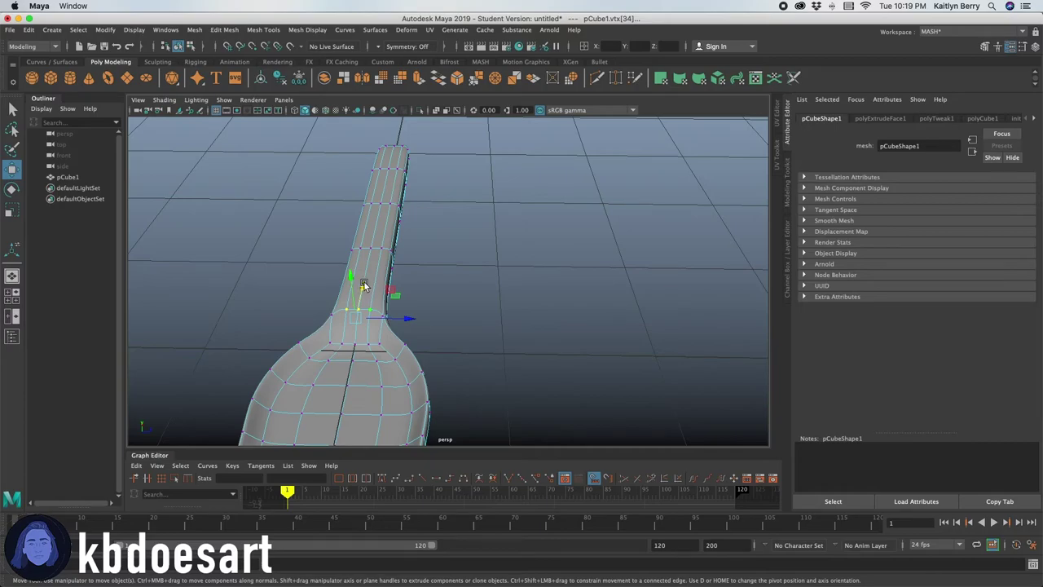
mouse_move(364, 285)
left_mouse_down()
mouse_move(351, 277)
mouse_move(358, 300)
left_mouse_up()
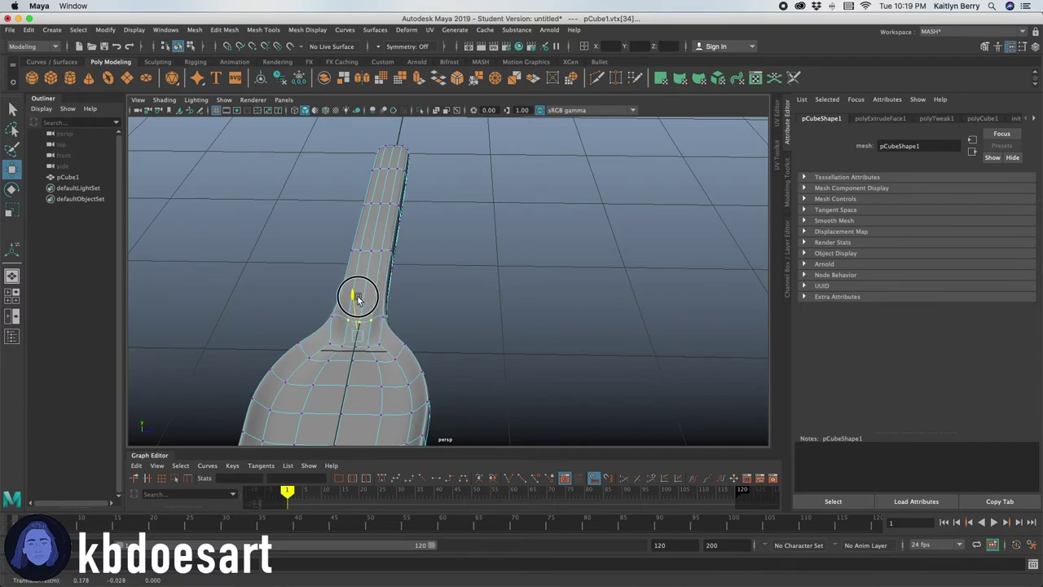
left_click_drag(469, 325, 446, 215, "alt")
Return the spoon to object mode and reselect it from a top view.
right_click_drag(447, 215, 471, 214)
left_click_drag(448, 218, 433, 238, "alt")
left_click(445, 163)
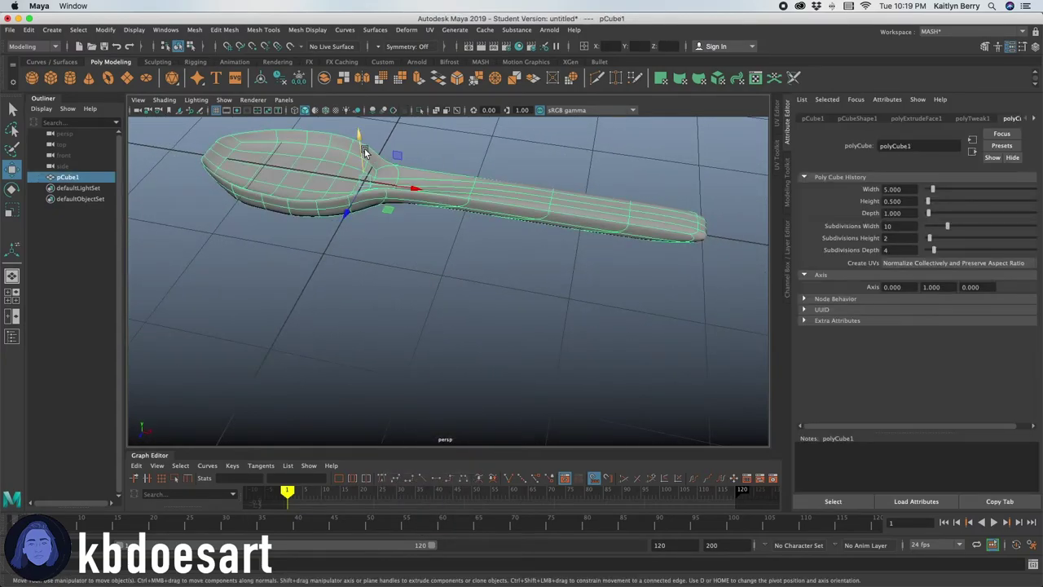
left_click_drag(365, 152, 407, 256, "alt")
left_click(408, 256)
left_click_drag(538, 211, 373, 264, "alt")
left_click(372, 263)
right_click_drag(295, 248, 250, 247)
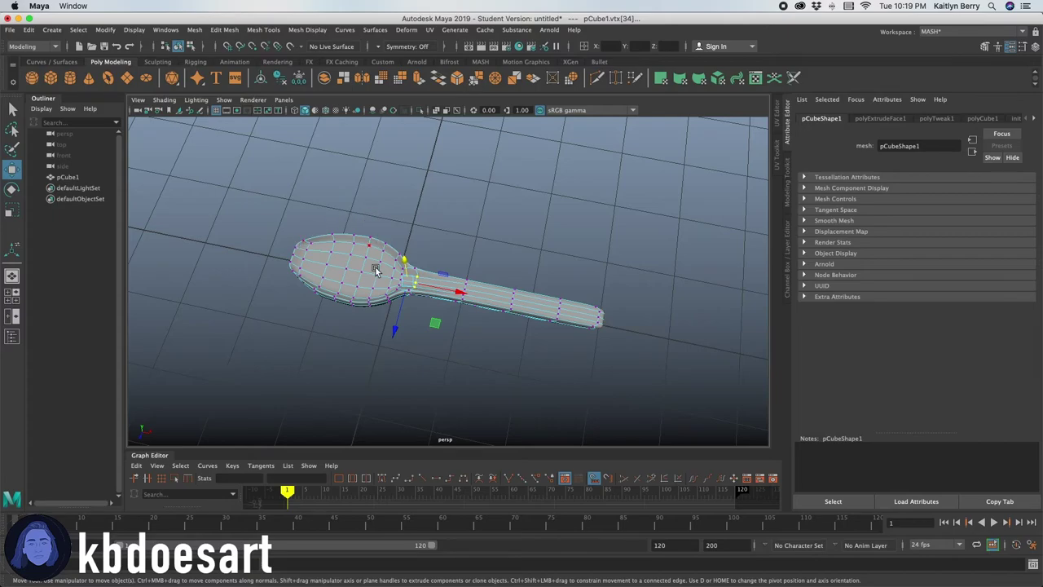
right_click_drag(478, 275, 516, 245)
left_click(517, 246)
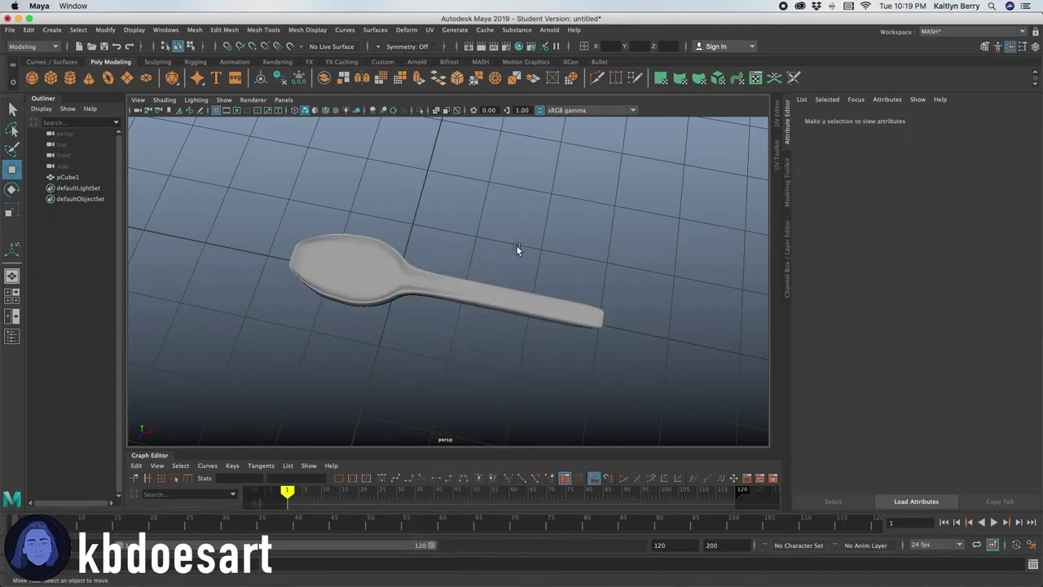